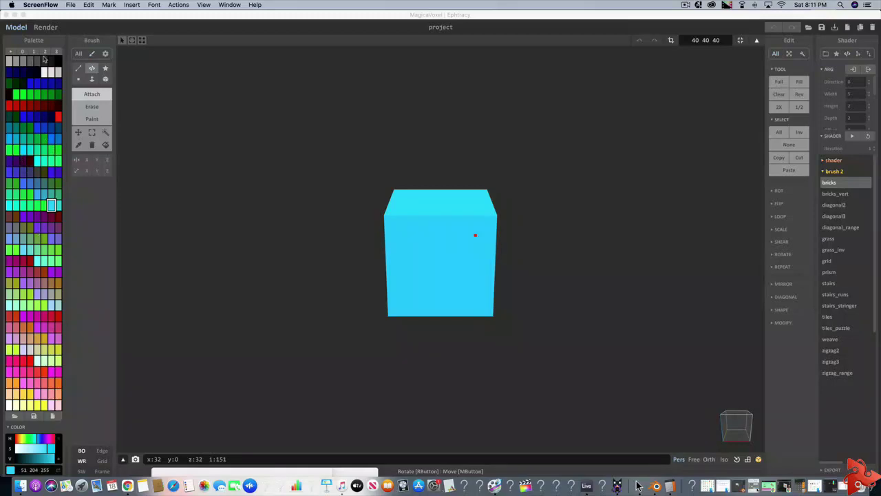
Step: Load default palette 2 with its uniform gray colors and select the first swatch in the palette's bottom row
click(45, 53)
click(45, 52)
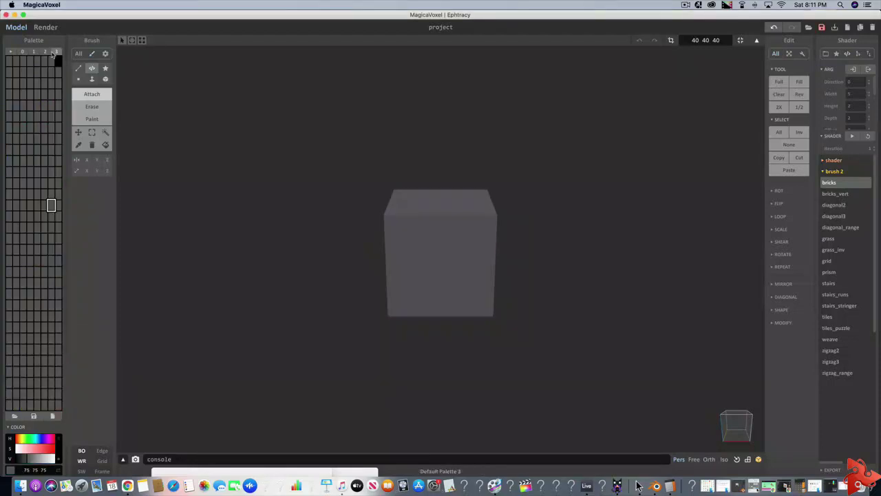
click(9, 405)
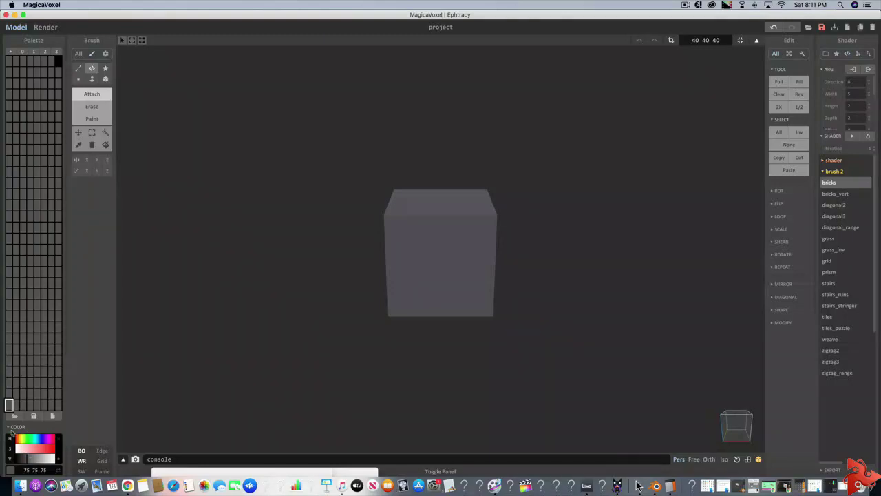
click(9, 428)
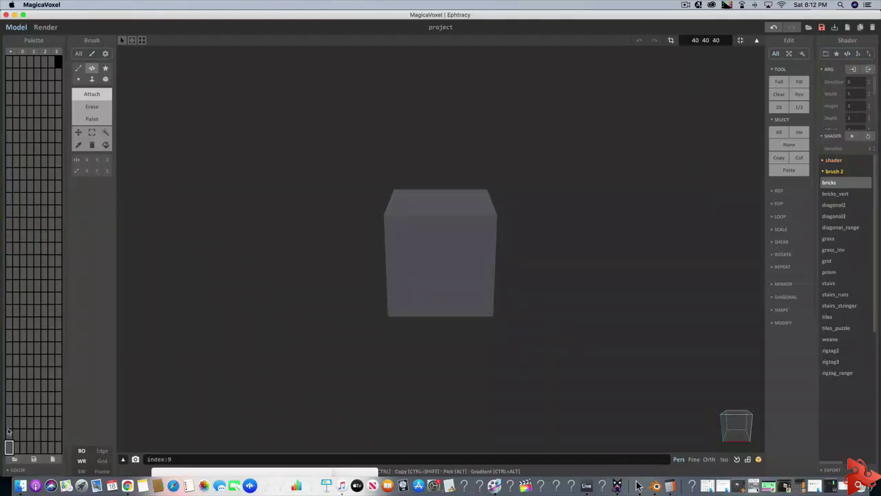
click(10, 471)
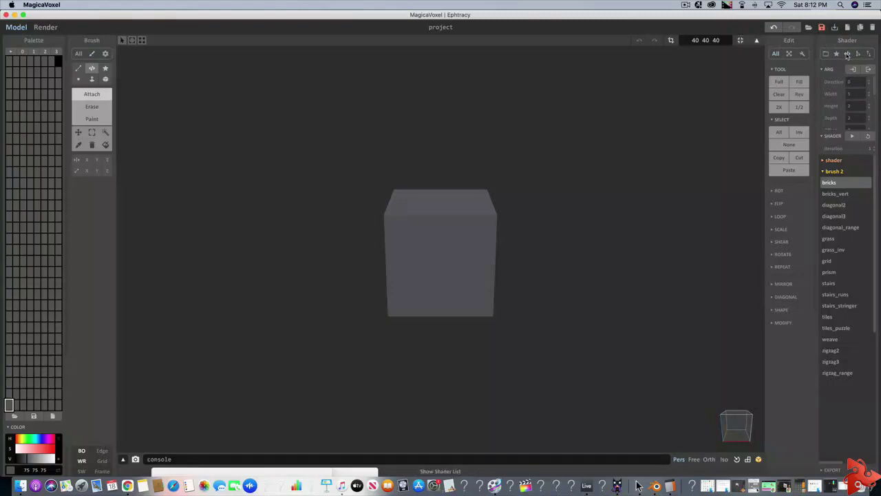
Step: Look through the shader panel's views and the brush 2 shaders, ending with the bricks shader selected
click(837, 55)
click(826, 55)
click(837, 55)
click(846, 56)
click(857, 55)
click(869, 55)
click(849, 55)
click(833, 193)
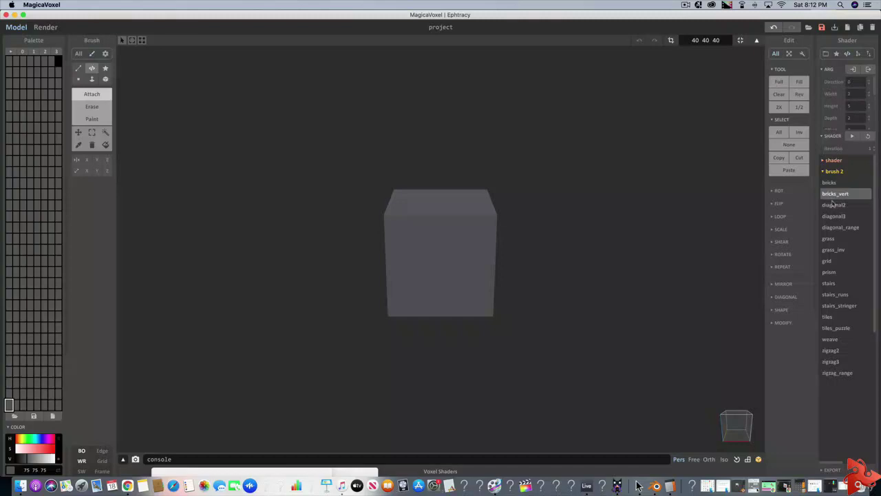
click(833, 204)
click(833, 184)
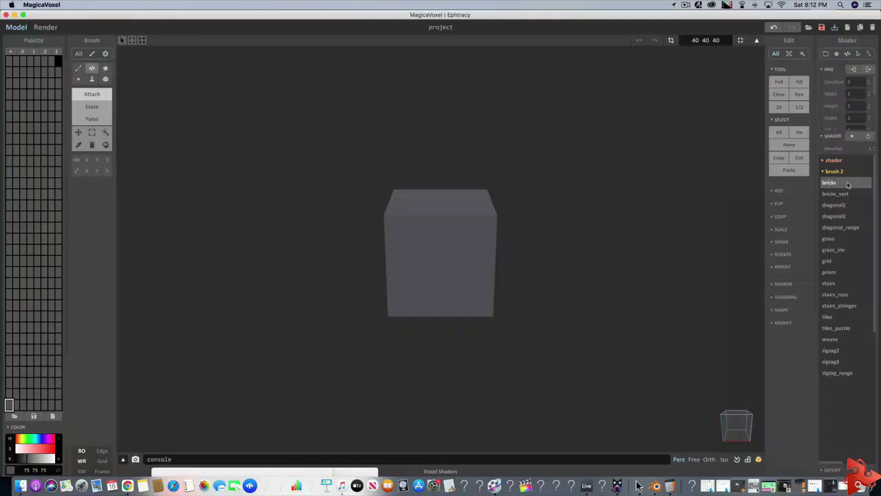
Step: Select all voxels of the default cube and delete them to empty the model volume
scroll(447, 231, up, 3)
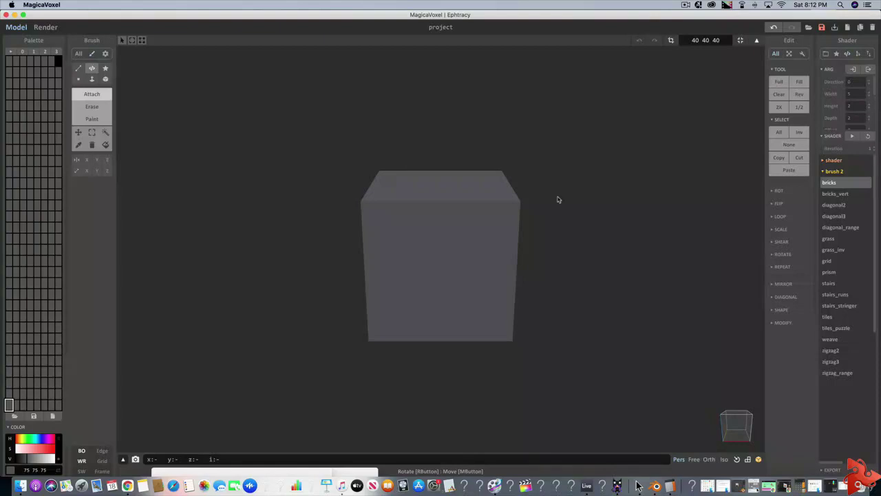
key(super+a)
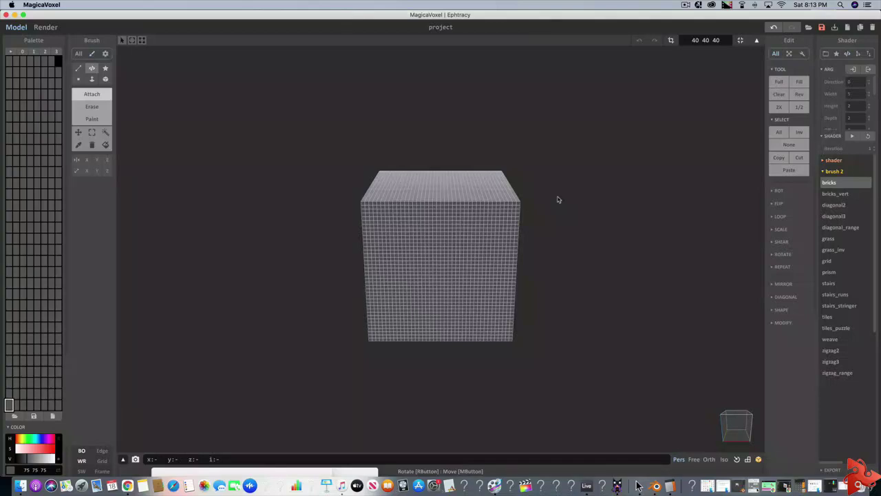
key(Delete)
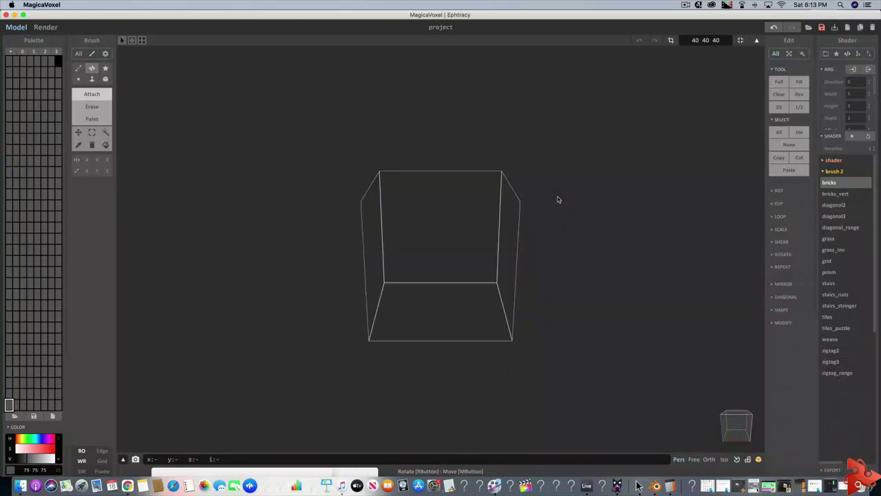
Step: Attach a one-voxel-thick bricks floor across the full 40 by 40 base with the shader brush
scroll(558, 232, up, 3)
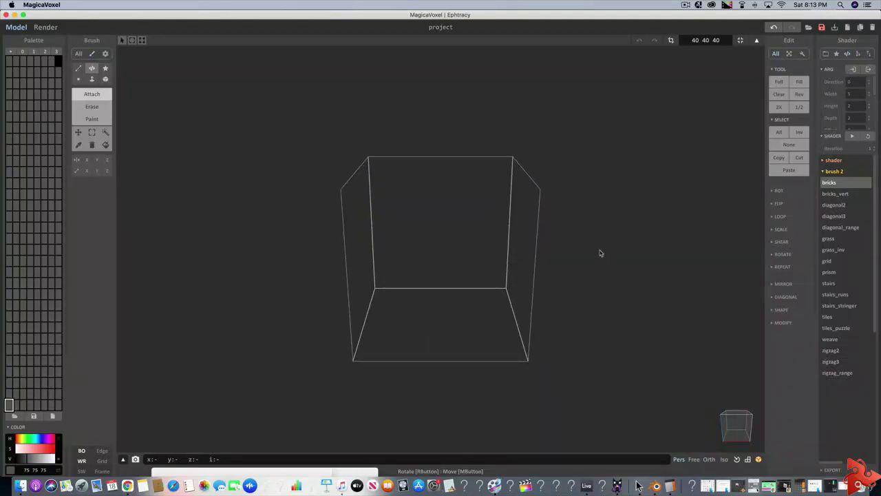
click(78, 68)
click(91, 69)
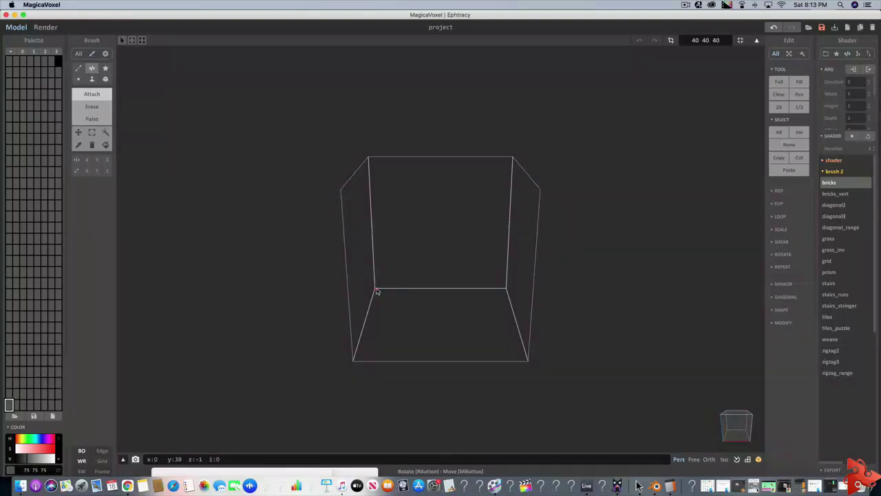
drag(376, 291, 527, 365)
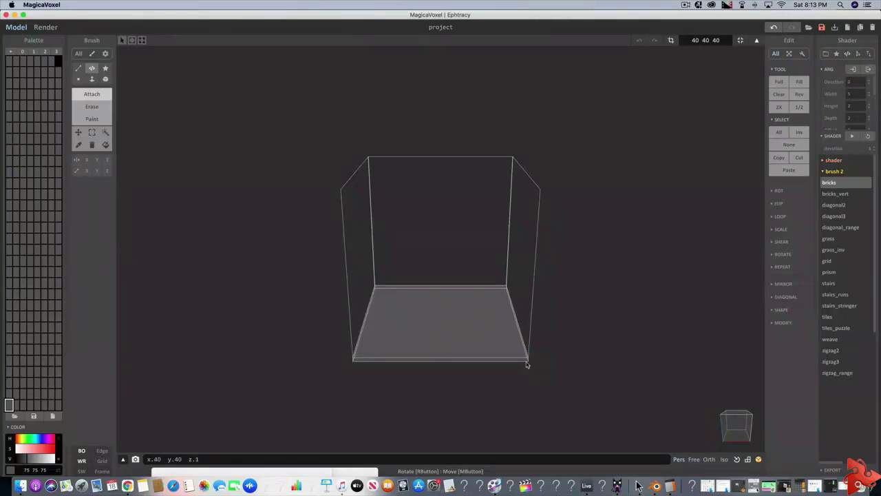
Step: Recolor the first swatch in the palette's bottom row to dark brown, RGB 60 49 41
scroll(622, 351, up, 2)
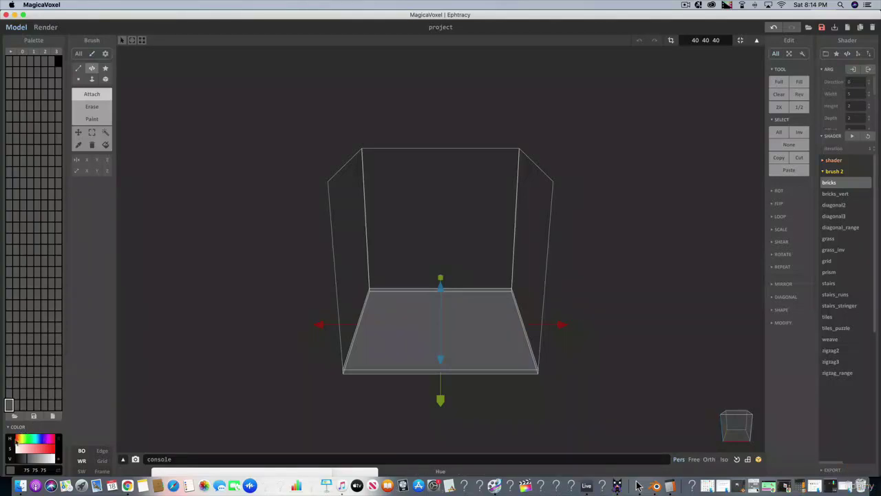
drag(15, 440, 19, 445)
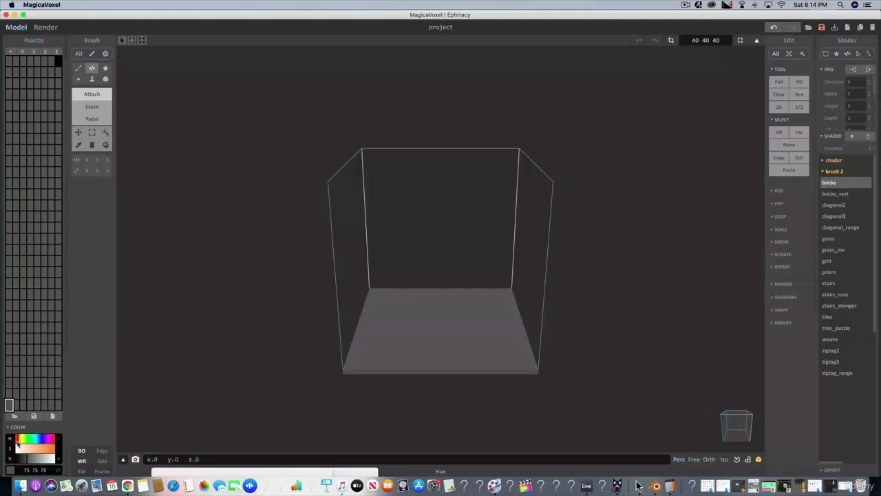
drag(17, 449, 27, 461)
click(29, 461)
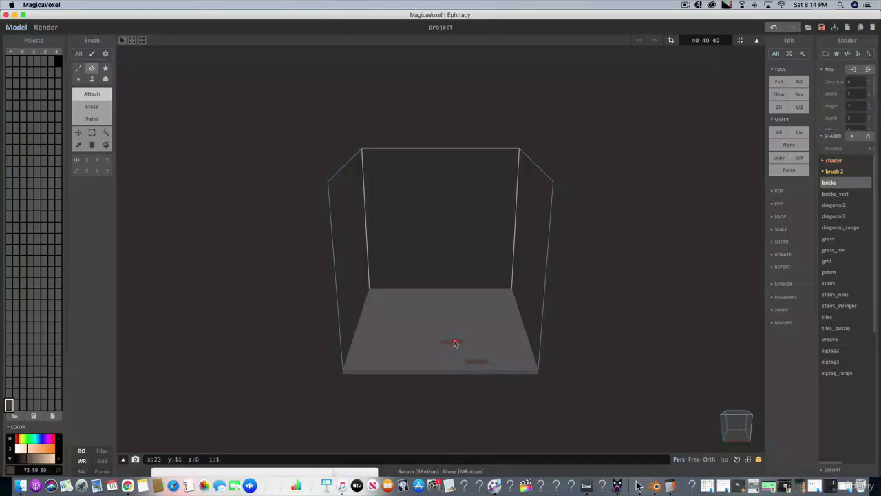
drag(25, 456, 24, 460)
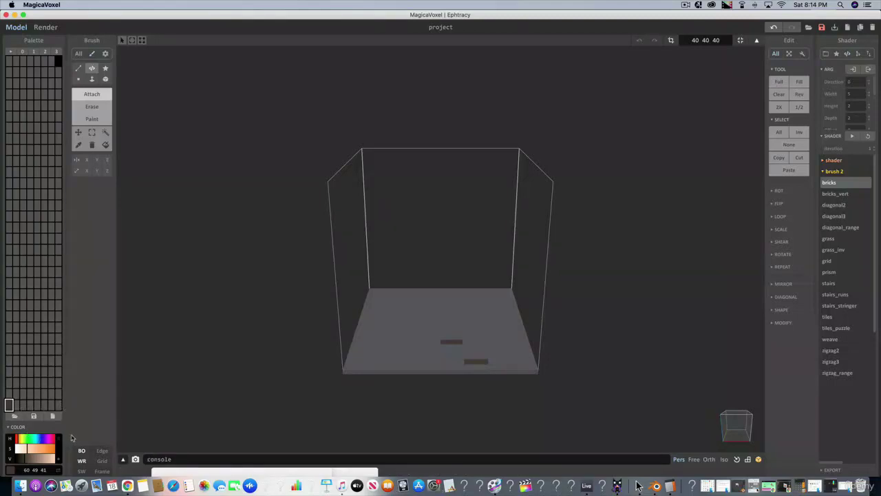
Step: Recolor the second swatch in the palette's bottom row to a more saturated dark brown with an orange hue
click(16, 405)
click(19, 441)
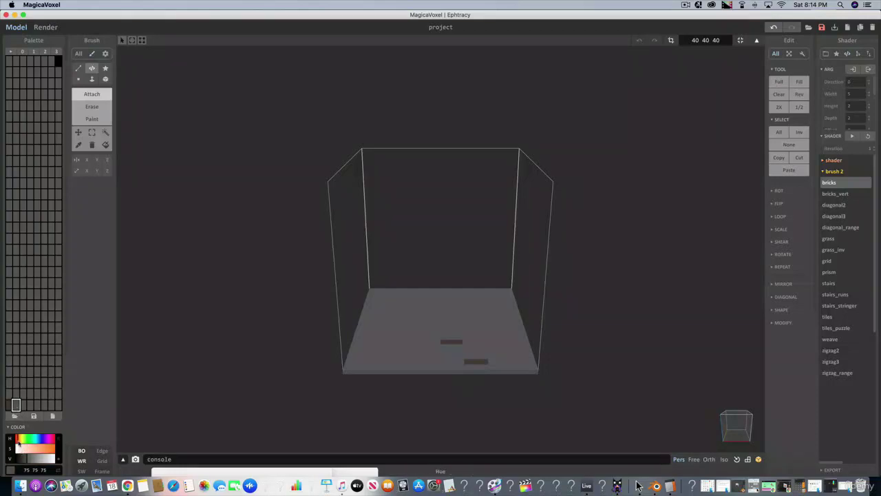
click(29, 449)
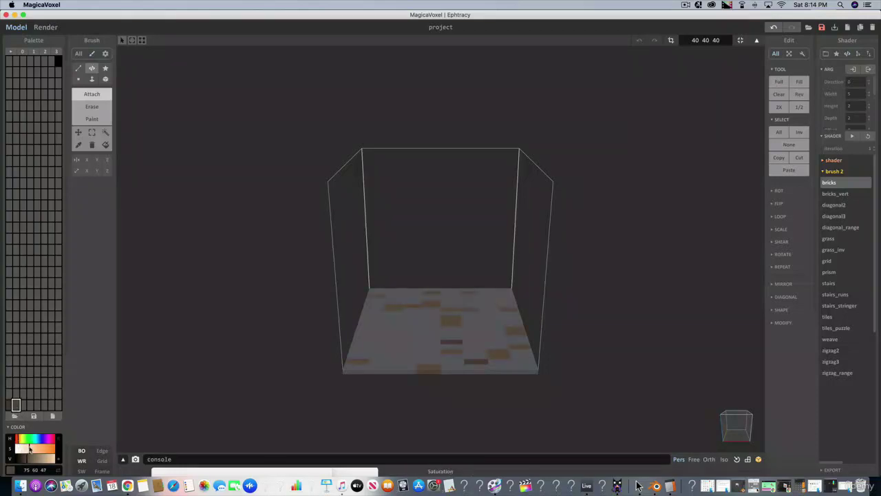
click(24, 460)
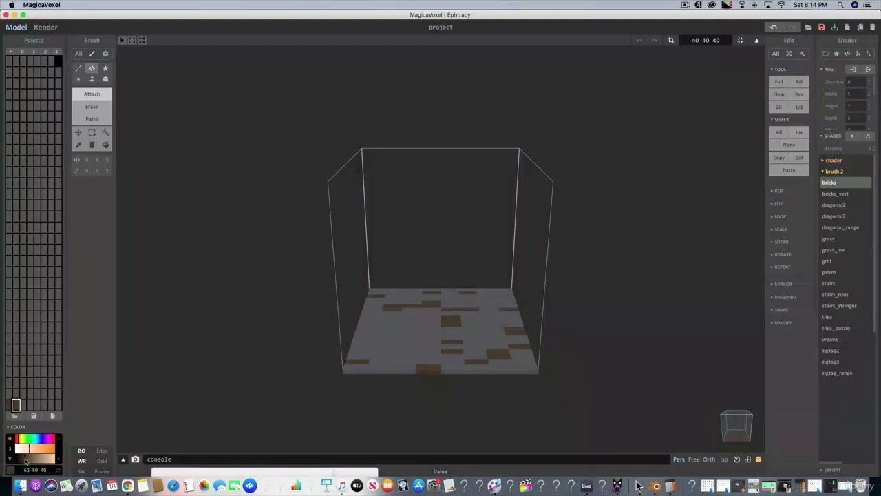
drag(26, 460, 27, 460)
Step: Recolor the third swatch in the palette's bottom row to a darker, slightly saturated gray-brown
click(23, 405)
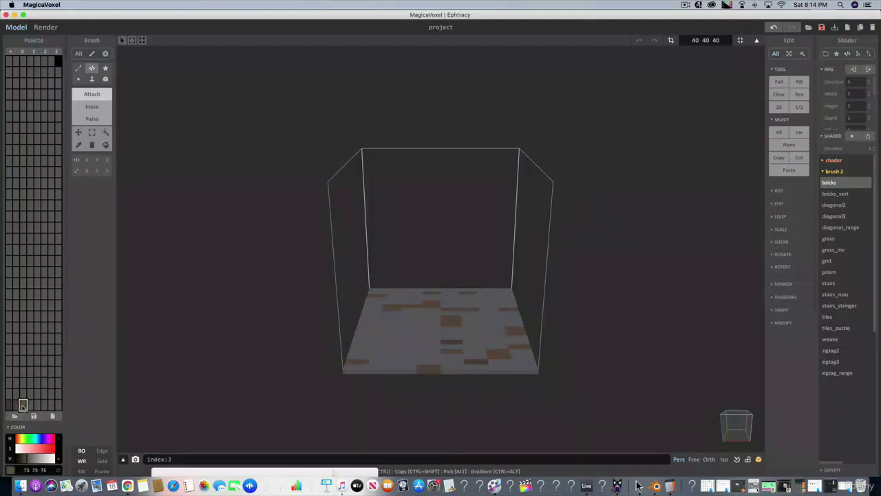
click(18, 439)
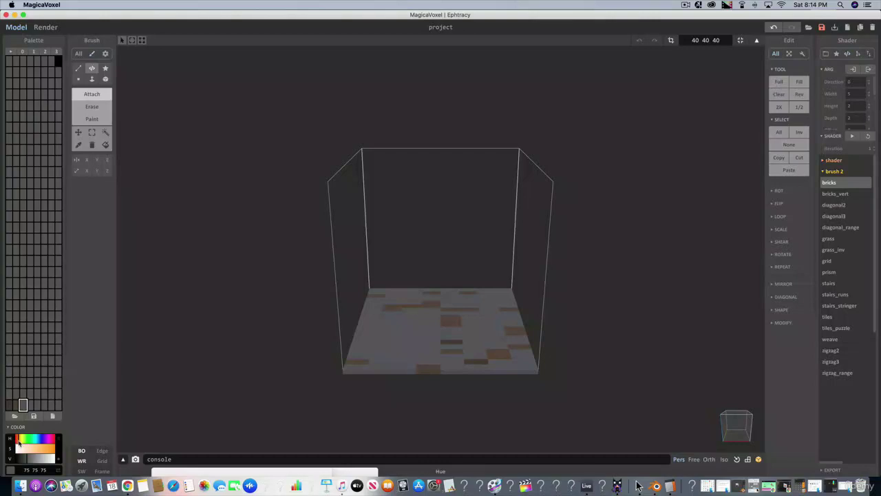
click(21, 449)
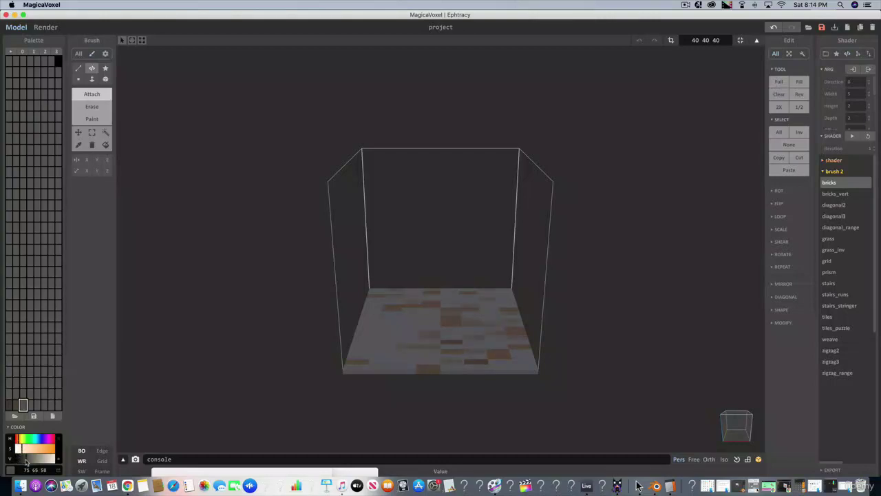
drag(26, 460, 24, 463)
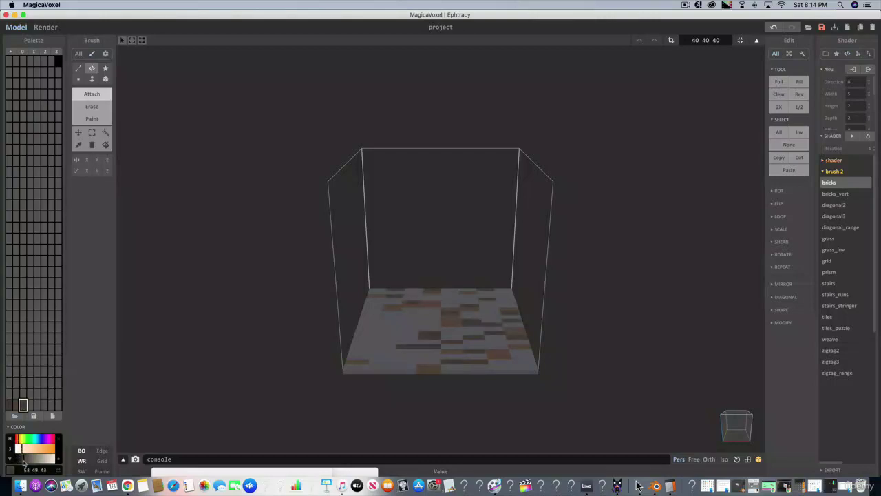
Step: Recolor the fourth swatch in the palette's bottom row to a reddish gray-brown, RGB 59 52 49
click(30, 405)
click(18, 440)
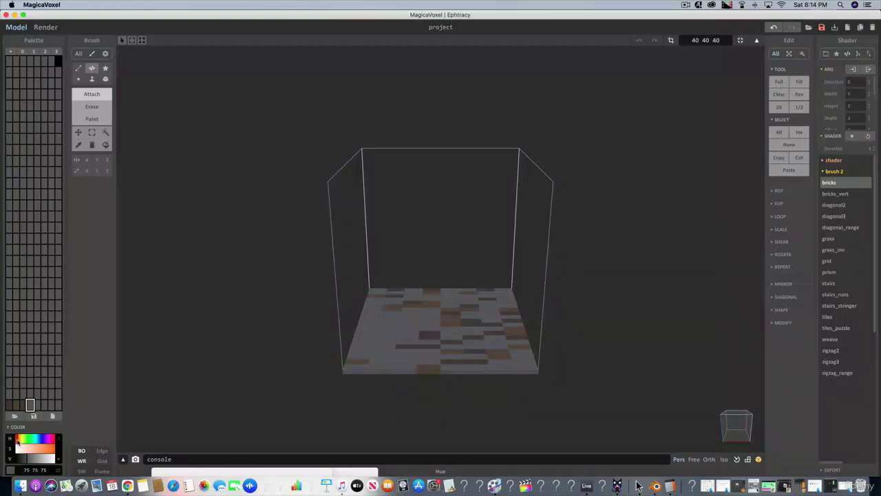
click(22, 449)
drag(19, 459, 23, 460)
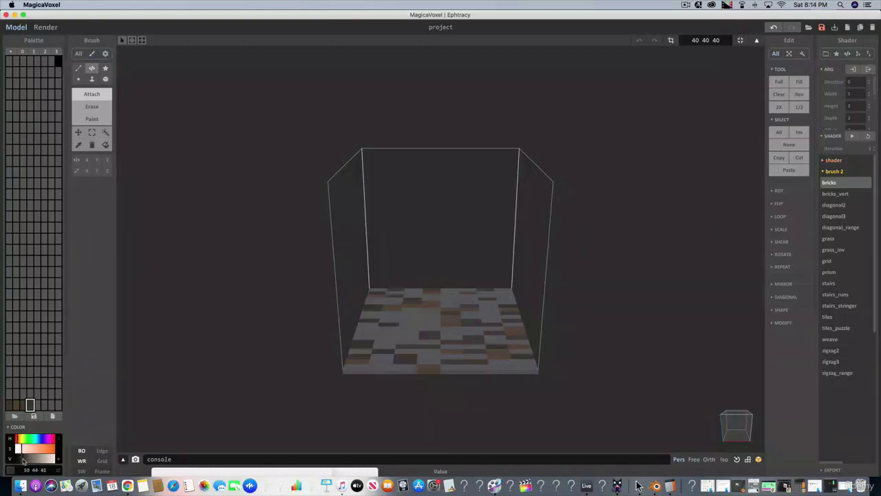
Step: Recolor the fifth swatch in the palette's bottom row to a yellowish brown, RGB 76 69 57
click(36, 405)
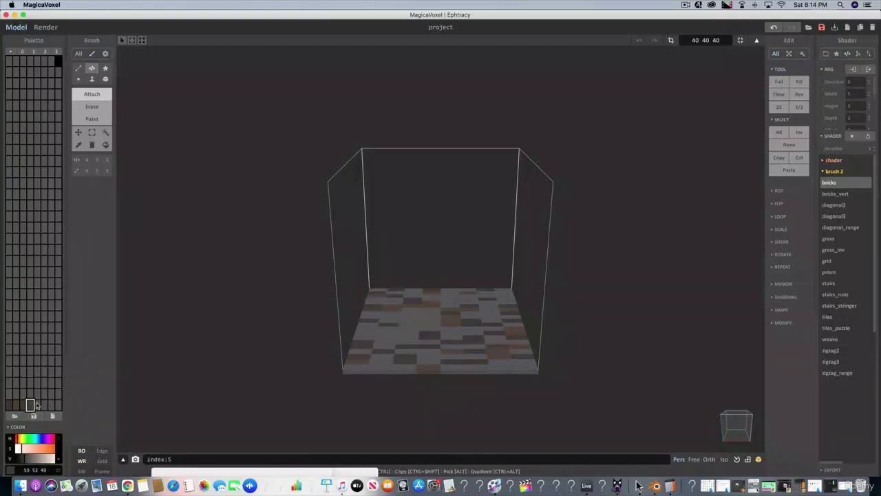
drag(16, 441, 18, 440)
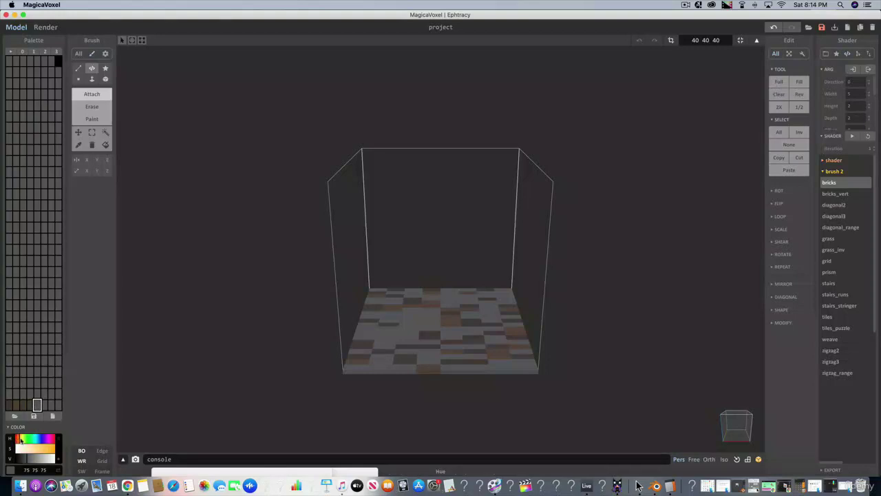
click(24, 446)
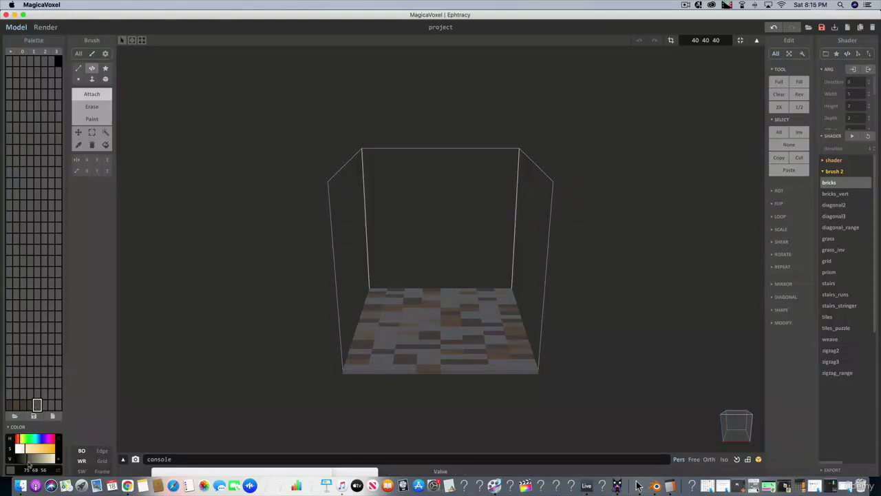
click(28, 457)
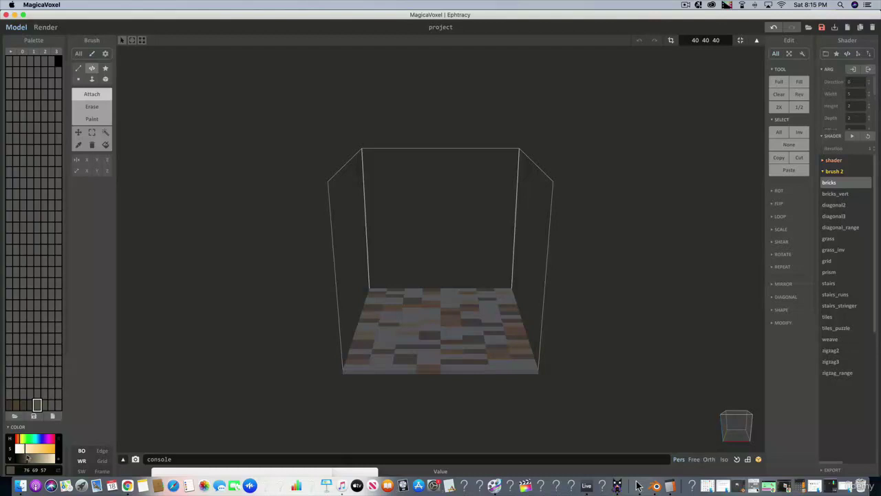
Step: Recolor the sixth swatch in the palette's bottom row to a dark, muted brown with a yellow hue
click(44, 405)
drag(18, 441, 20, 440)
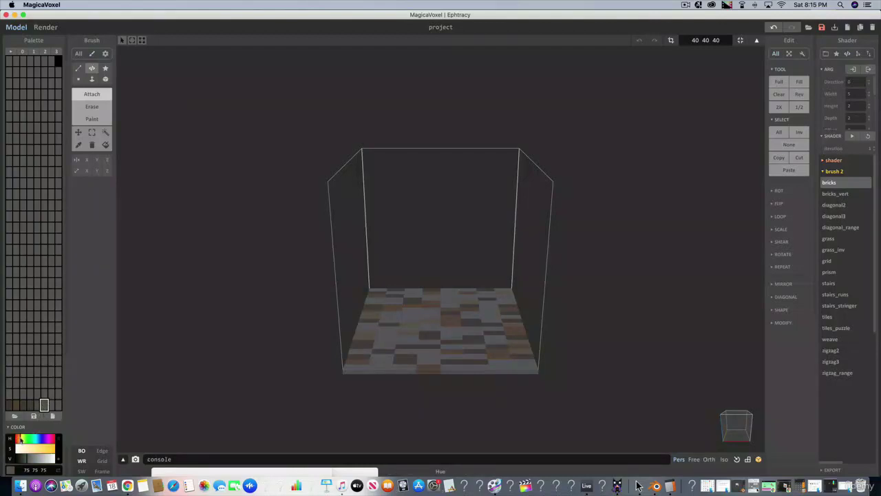
click(25, 448)
click(25, 460)
Step: Recolor the last two swatches in the palette's bottom row to RGB 56 48 45 and RGB 64 60 56
click(51, 405)
drag(18, 437, 17, 440)
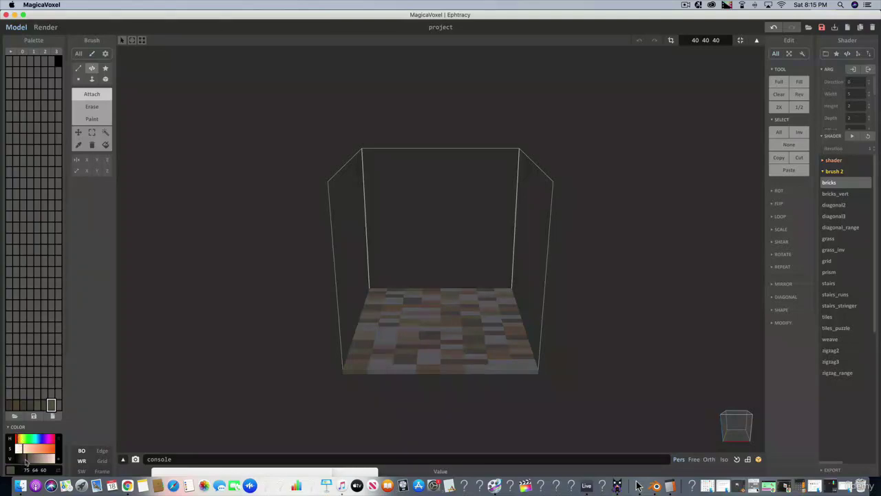
click(24, 462)
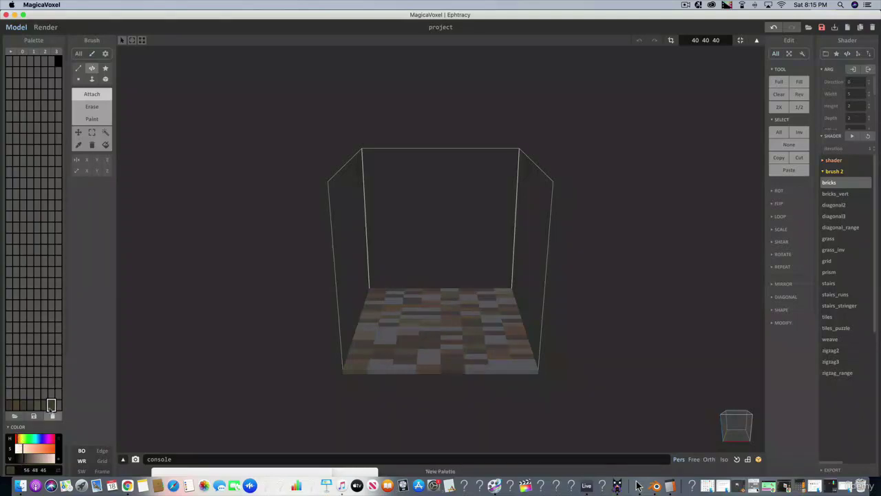
click(58, 405)
drag(16, 438, 24, 461)
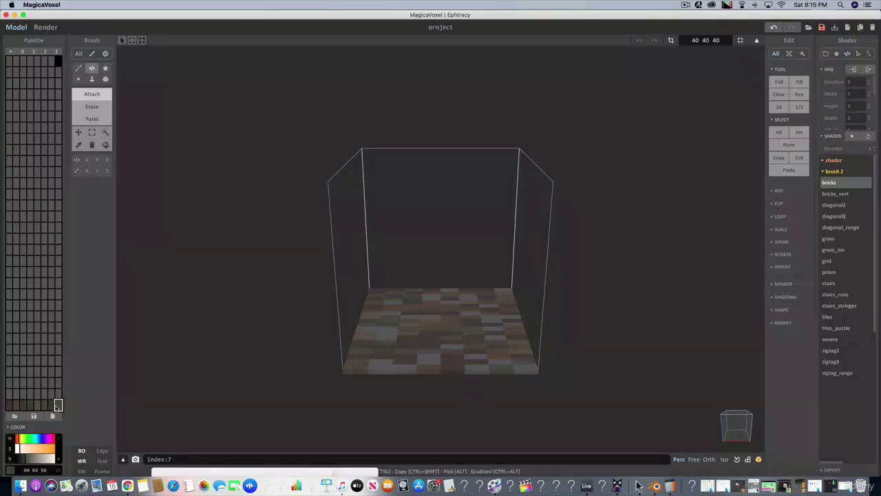
Step: Recolor the first swatch in the palette's second row from the bottom to dark gray-brown, RGB 50 46 45
click(8, 394)
drag(16, 439, 18, 439)
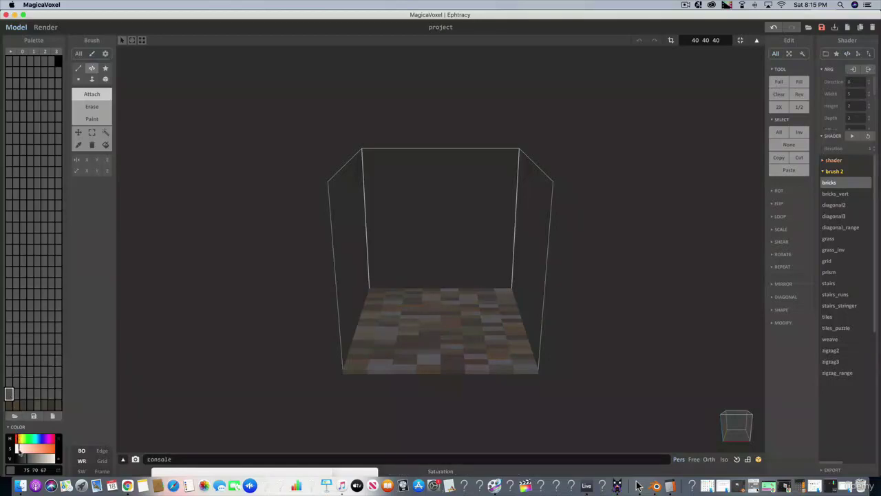
click(22, 460)
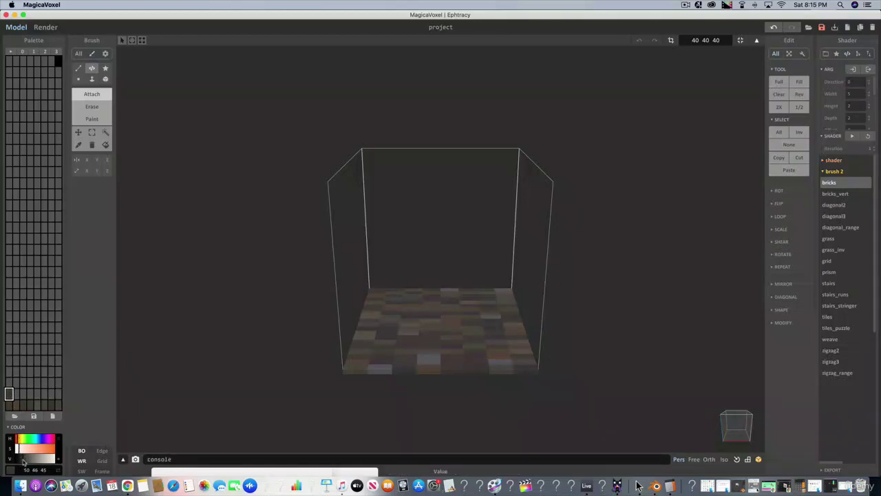
Step: Recolor the second swatch in the palette's second row from the bottom to dark brown, RGB 56 48 43
click(15, 394)
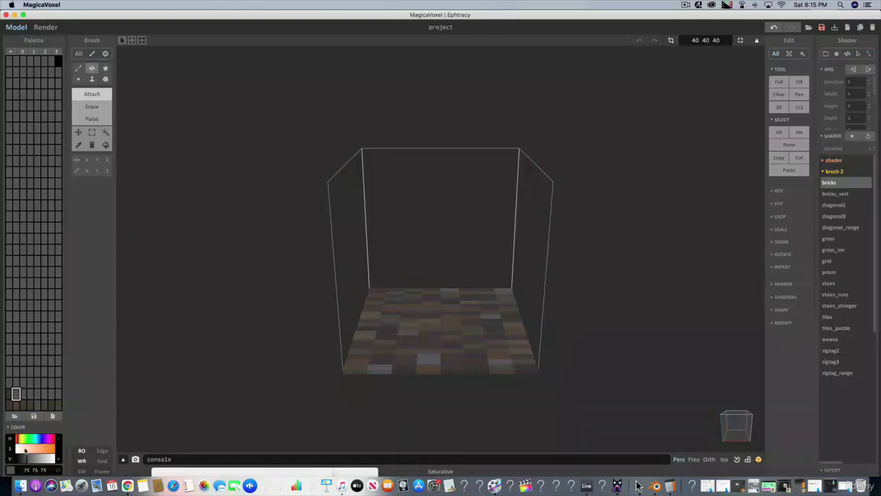
click(24, 449)
click(25, 459)
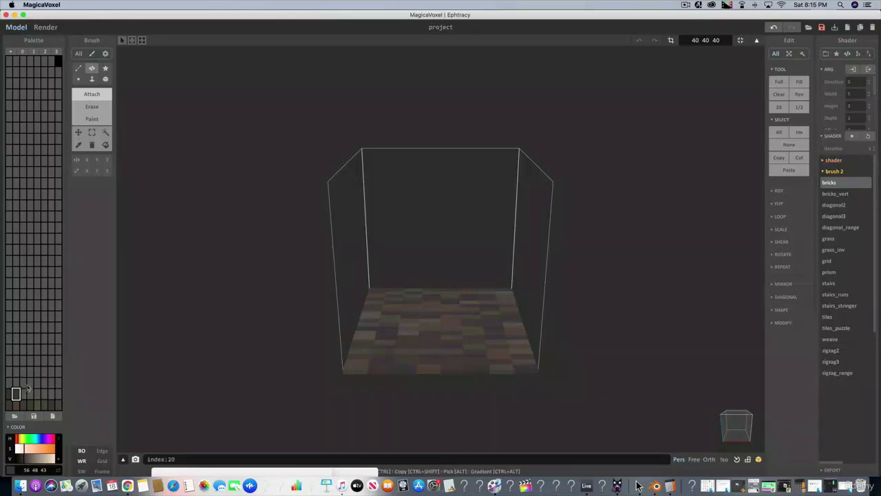
Step: Recolor the third swatch in the palette's second row from the bottom to a yellowish dark brown, RGB 57 55 42
click(23, 394)
click(17, 436)
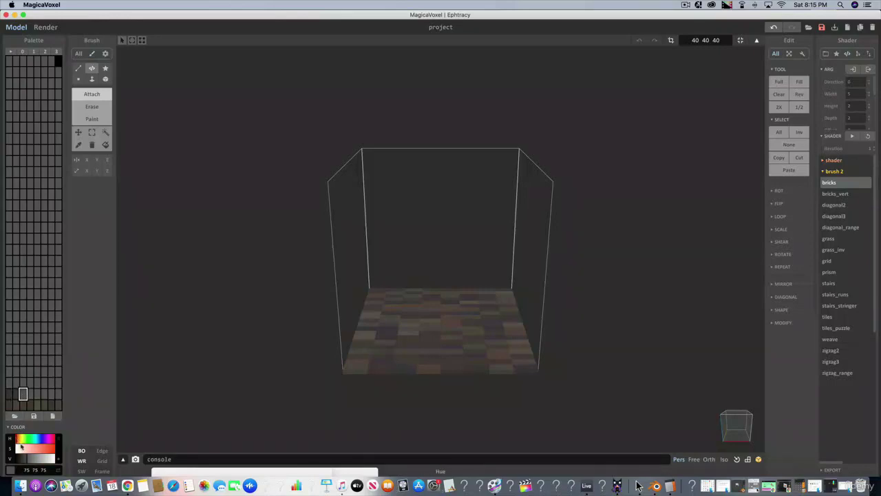
click(21, 447)
click(29, 461)
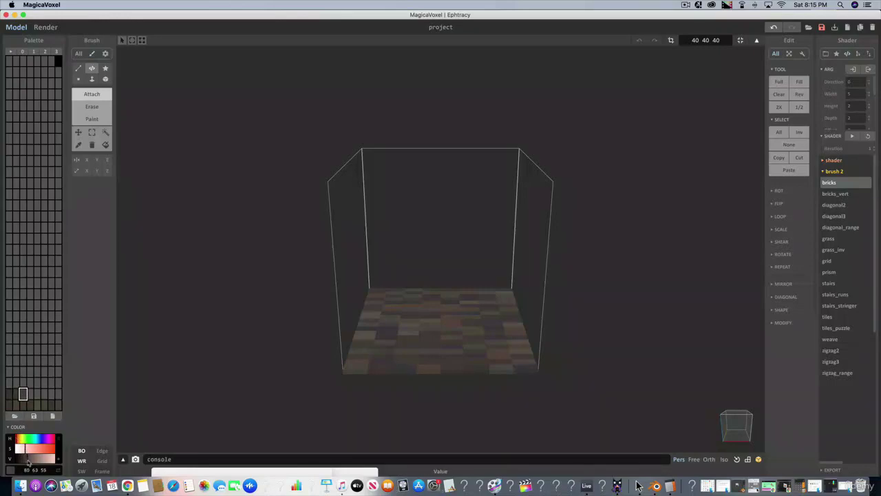
drag(27, 462, 25, 460)
click(20, 436)
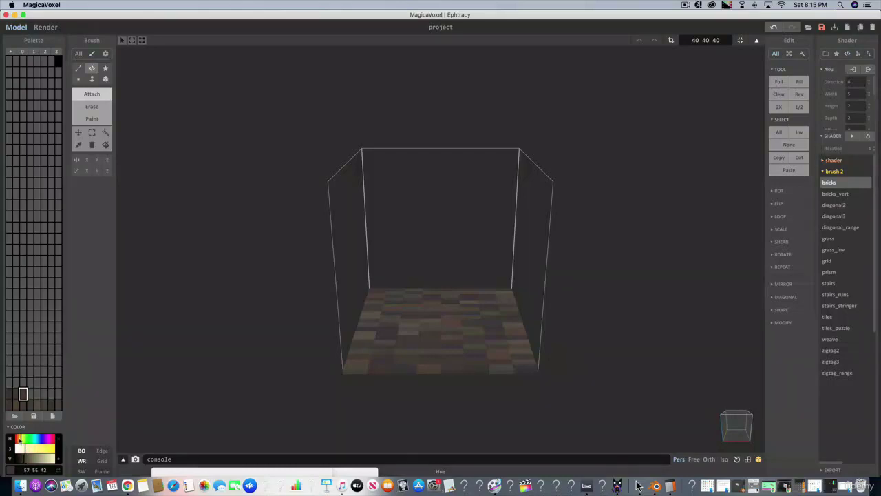
Step: Recolor the fourth swatch in the palette's second row from the bottom to a brown with an orange hue
click(30, 394)
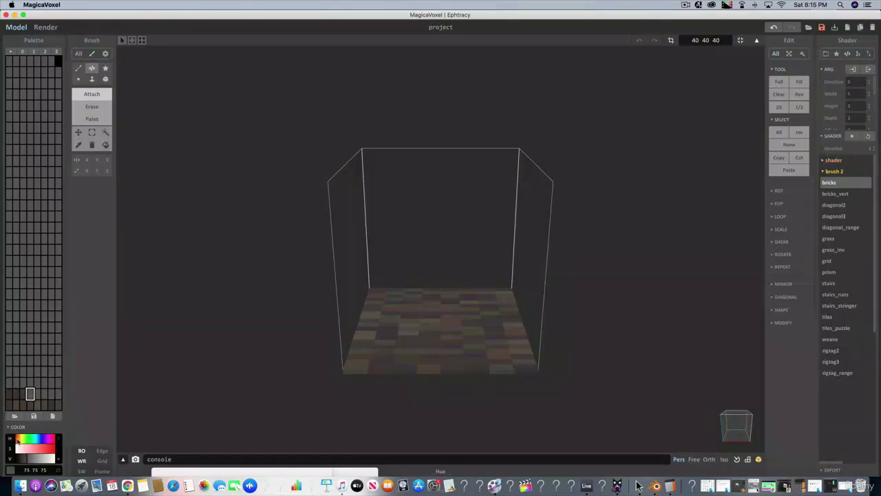
click(18, 439)
drag(23, 448, 64, 448)
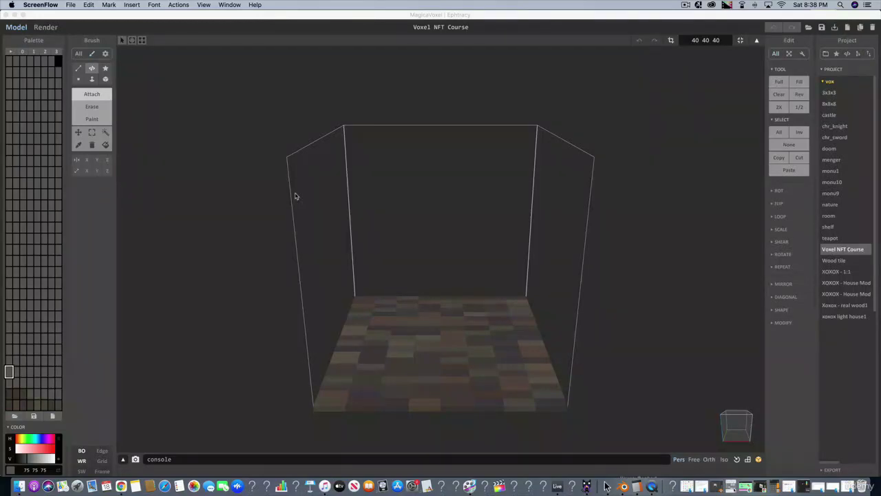
Step: Delete all existing floor voxels and lay a new 40 by 40 floor with the bricks shader brush
click(280, 225)
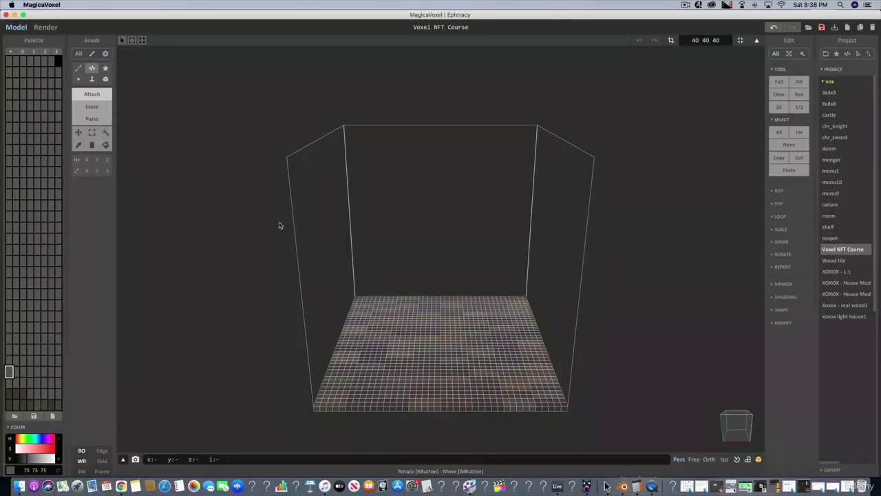
key(Delete)
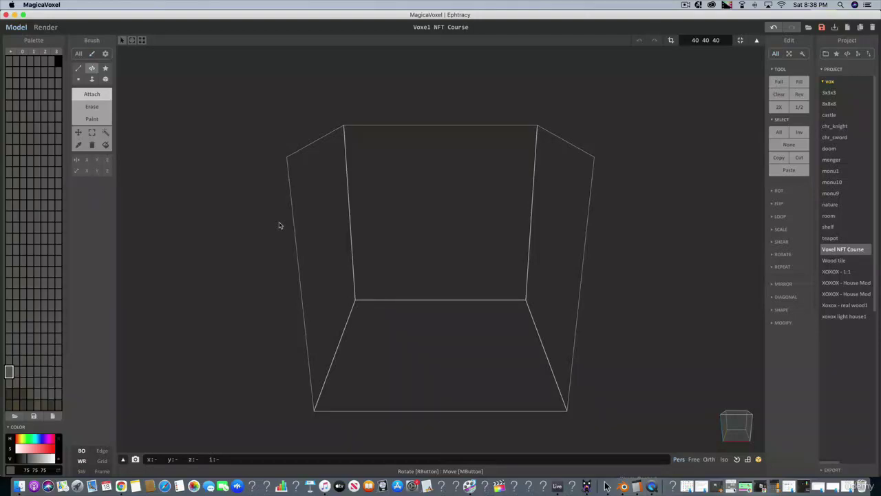
click(91, 69)
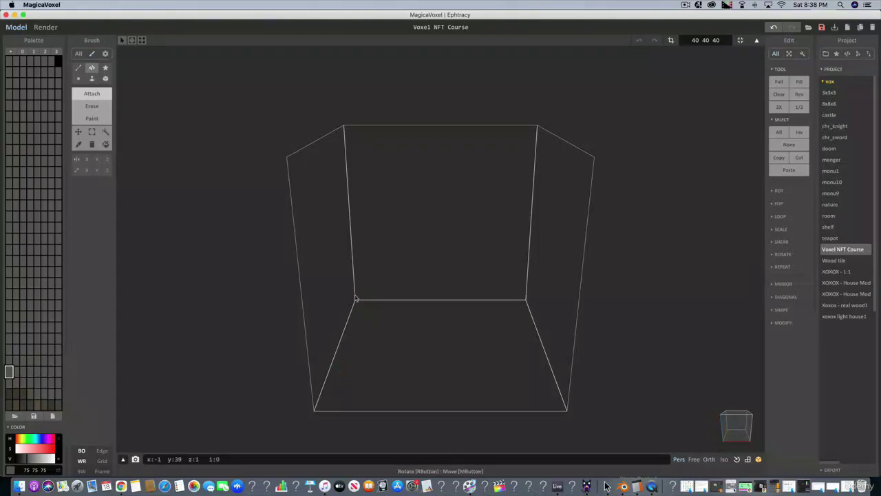
mouse_move(356, 303)
mouse_down()
mouse_move(531, 406)
mouse_move(561, 409)
mouse_up()
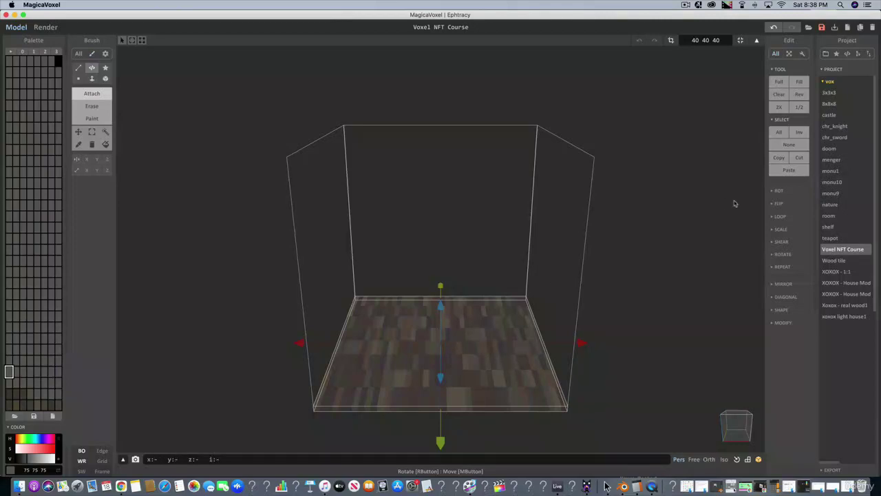
Step: Set the bricks shader's first argument to 2 and its height to 6 for the new floor
click(847, 54)
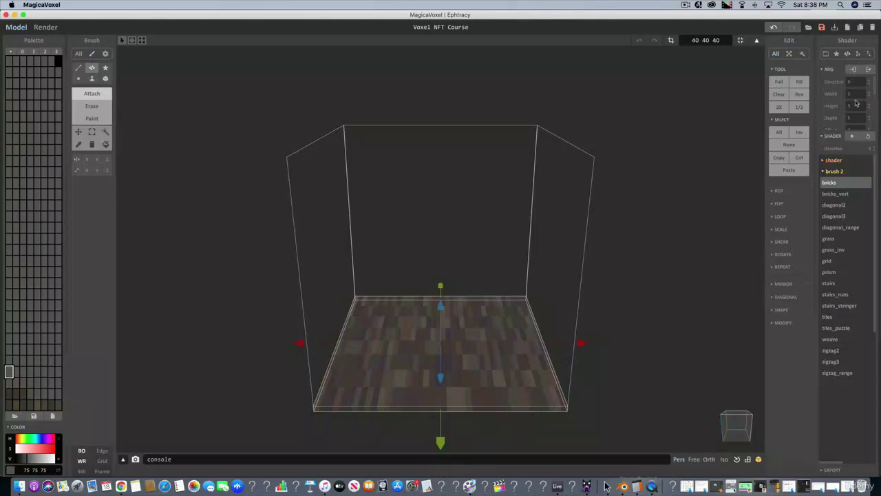
drag(869, 82, 869, 101)
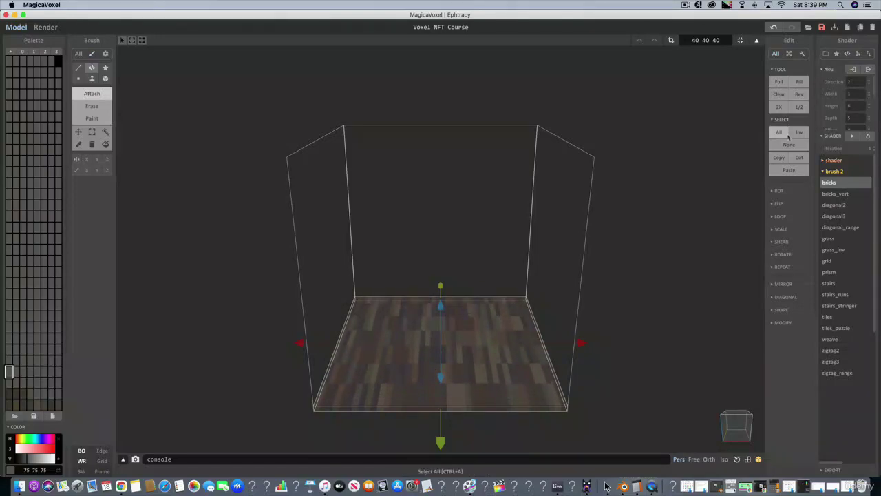
scroll(872, 121, down, 2)
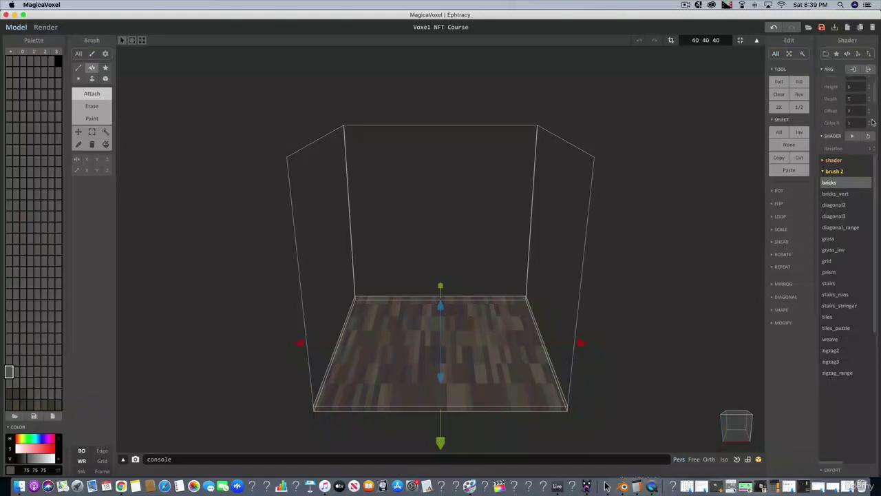
scroll(872, 122, down, 1)
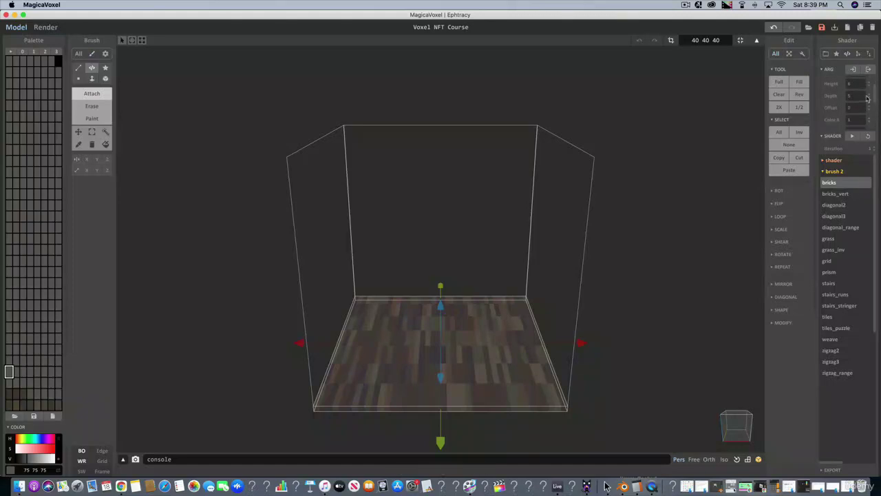
drag(870, 130, 868, 95)
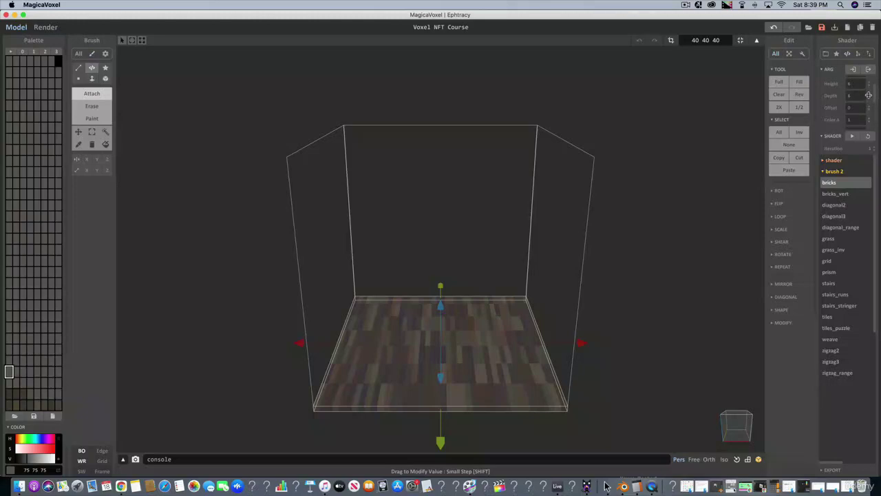
Step: Set the bricks shader's color range to 11 for the floor pattern
scroll(870, 105, down, 3)
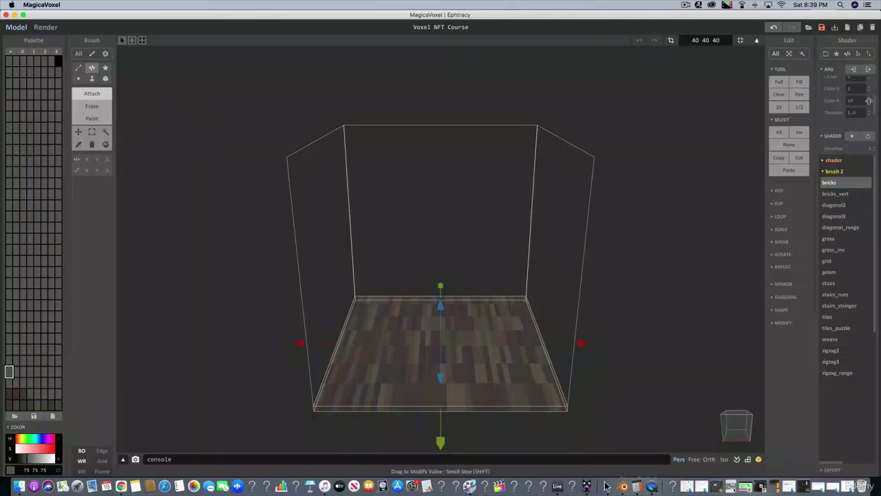
drag(869, 101, 870, 126)
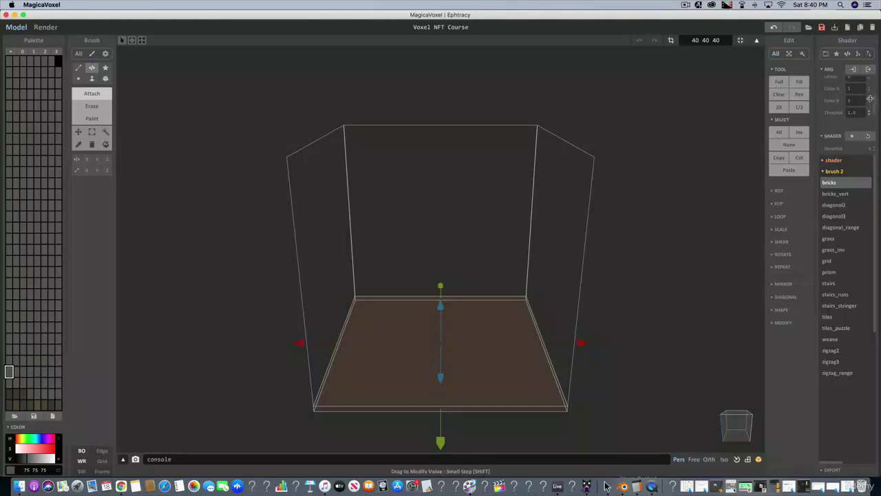
drag(869, 101, 869, 69)
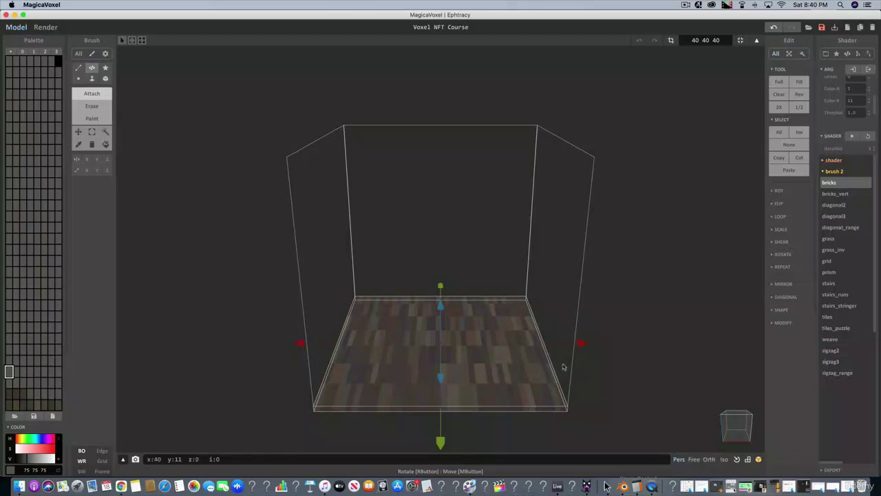
Step: Switch the brush to Paint mode and recolor the first swatch in the palette's fourth row from the bottom to RGB 48 42 38
click(92, 120)
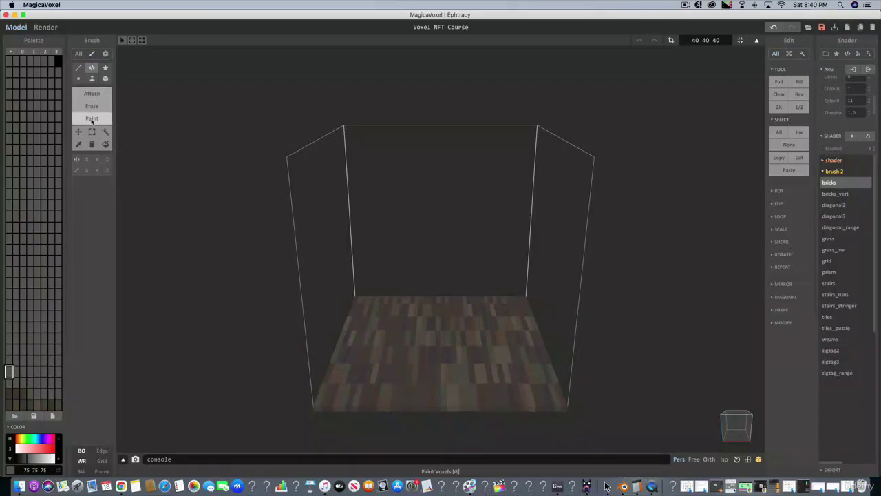
click(9, 360)
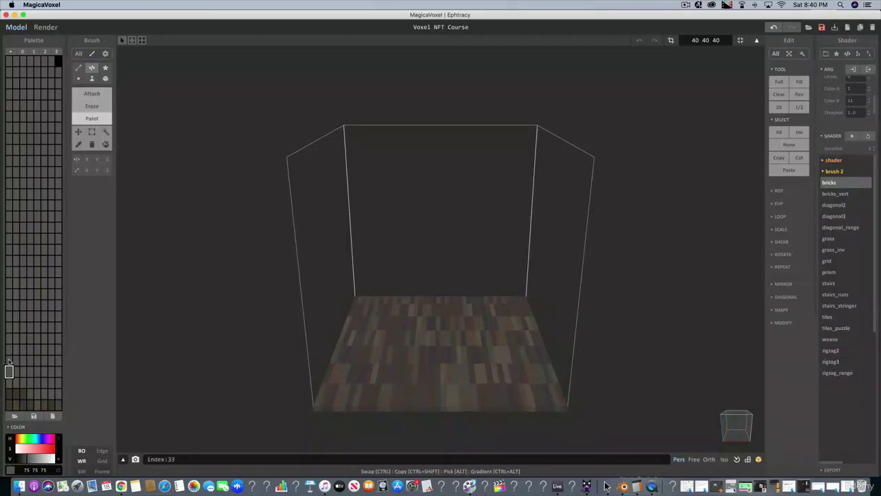
click(9, 372)
click(17, 441)
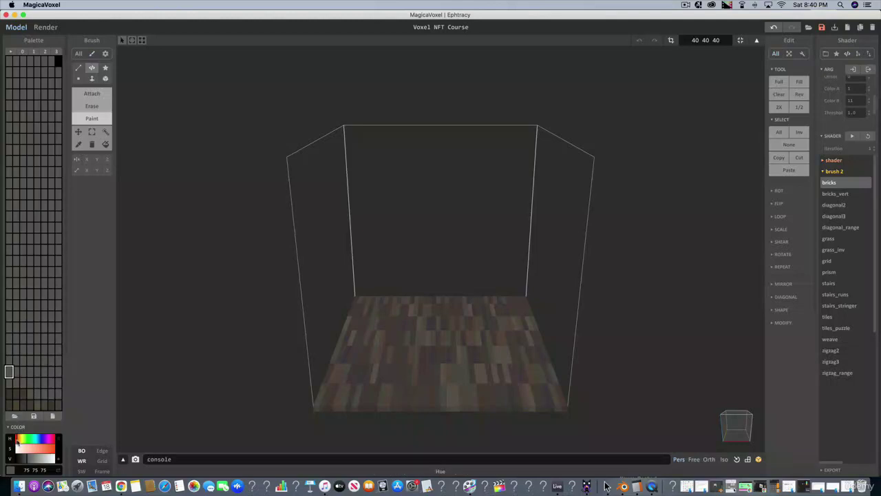
click(19, 441)
click(23, 448)
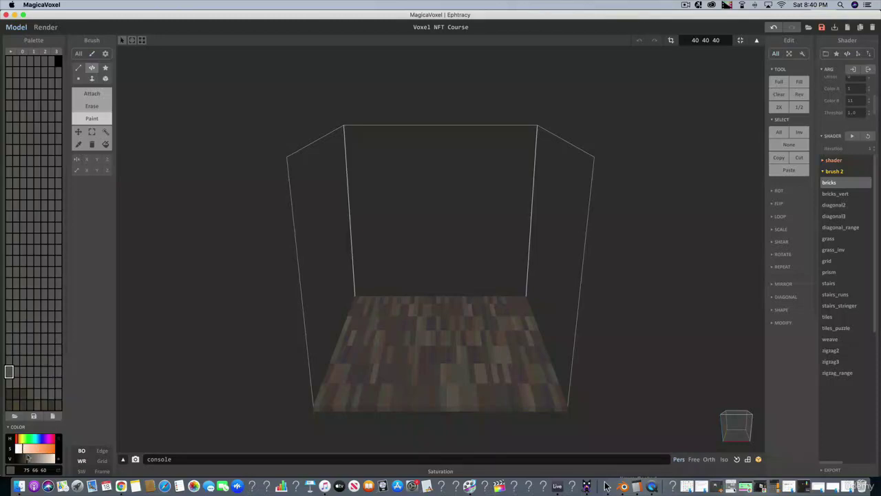
click(24, 461)
drag(24, 464, 23, 464)
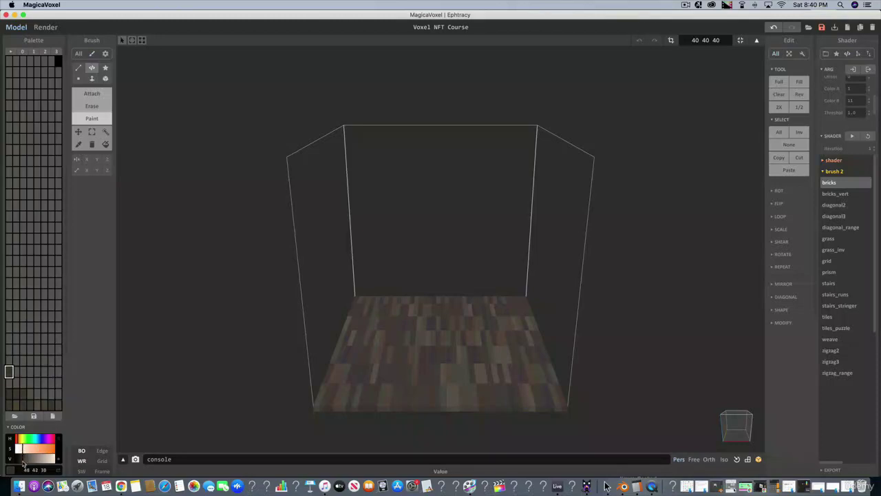
Step: Paint two full-length dark strips near the floor's left edge with the Box brush and select them by color
click(105, 79)
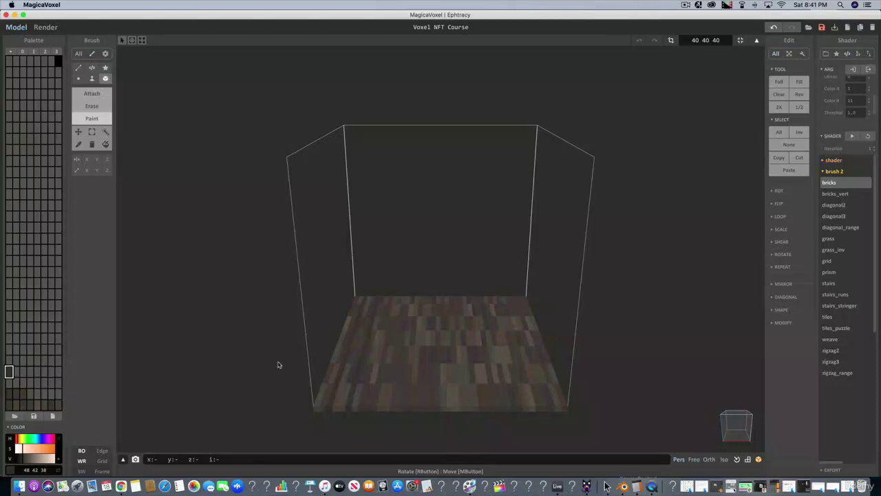
click(105, 133)
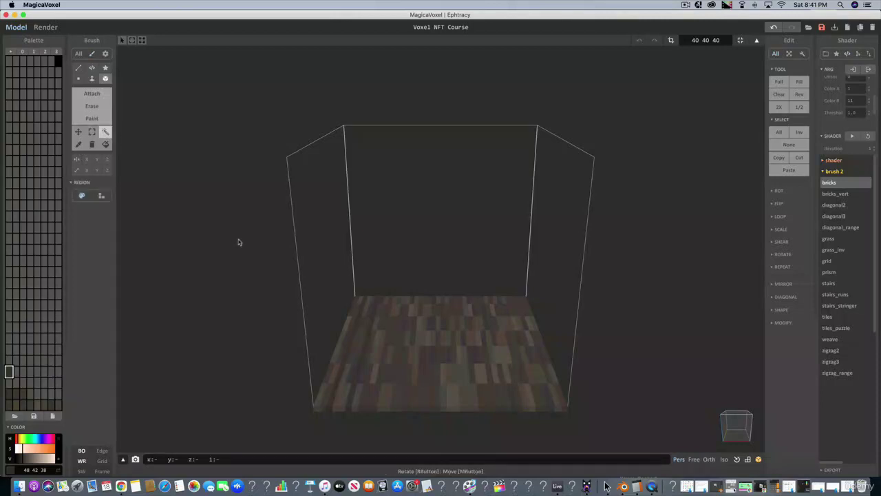
click(346, 355)
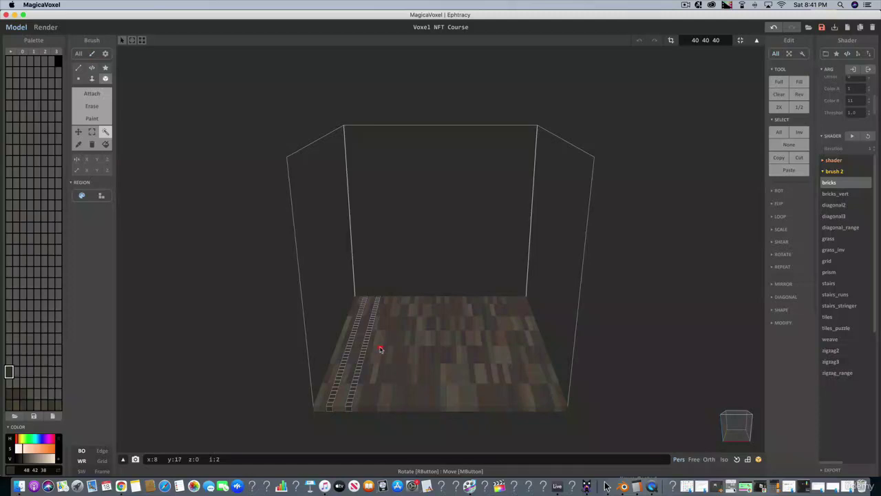
Step: Try selecting several other plank colors in the middle of the floor with Region Select
click(380, 349)
click(431, 354)
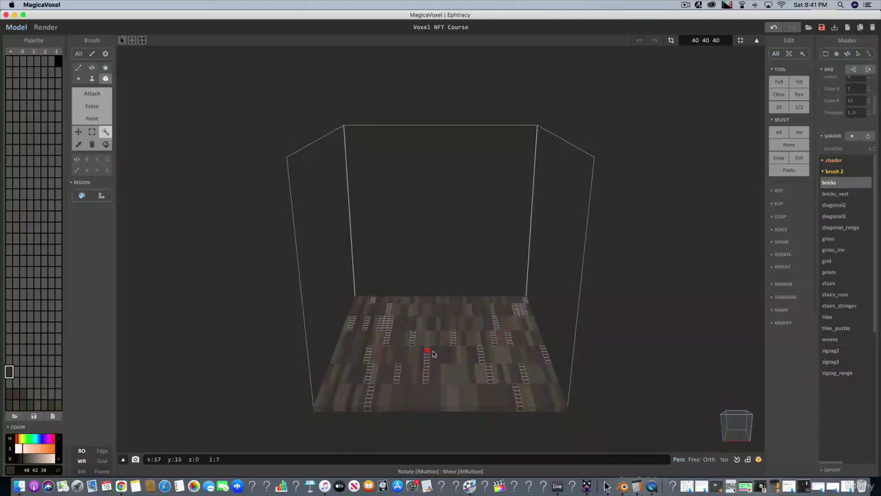
click(446, 354)
click(456, 354)
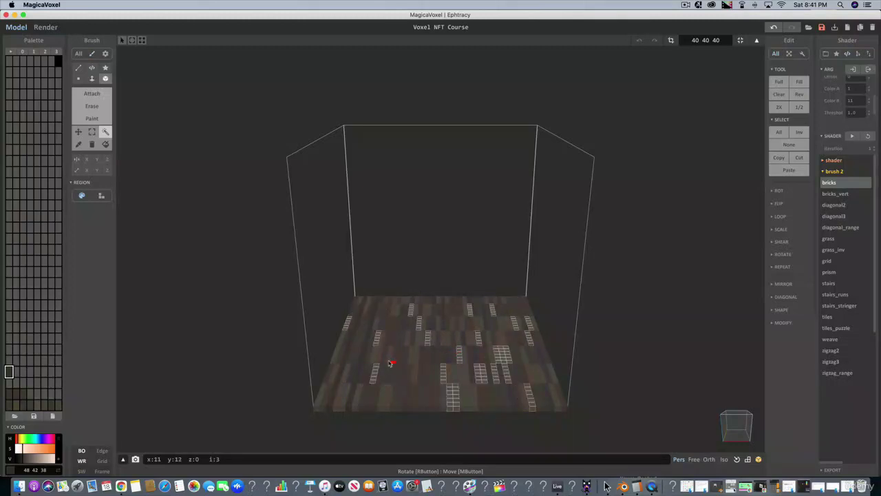
Step: Select the two dark strips by color, copy and paste them, and move the copy 6 voxels along the x axis
click(346, 358)
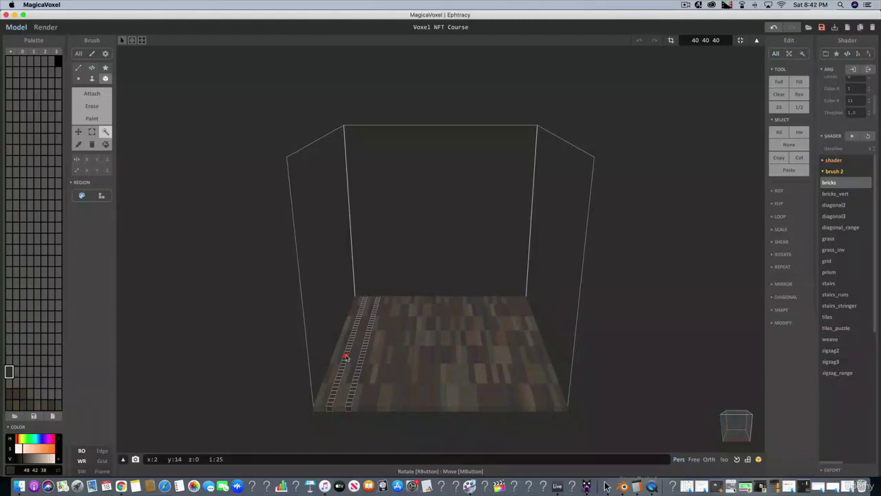
click(77, 132)
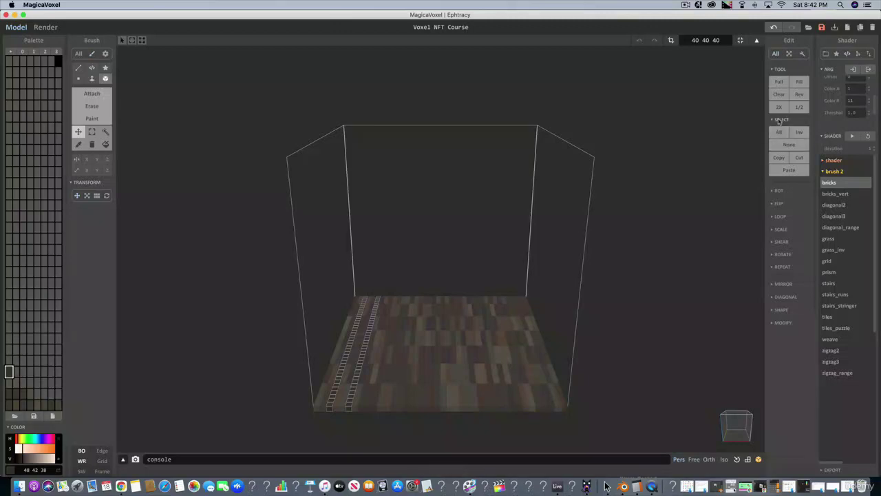
click(789, 171)
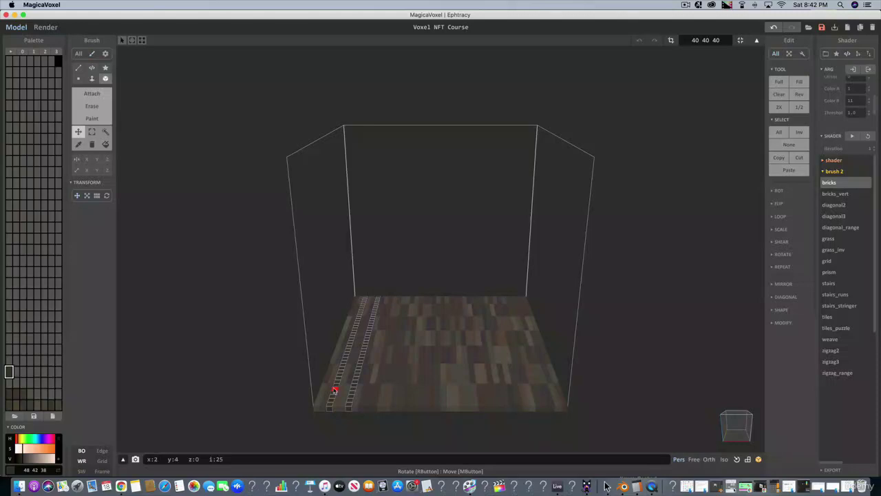
mouse_move(333, 390)
mouse_down()
mouse_move(377, 393)
mouse_move(362, 391)
mouse_up()
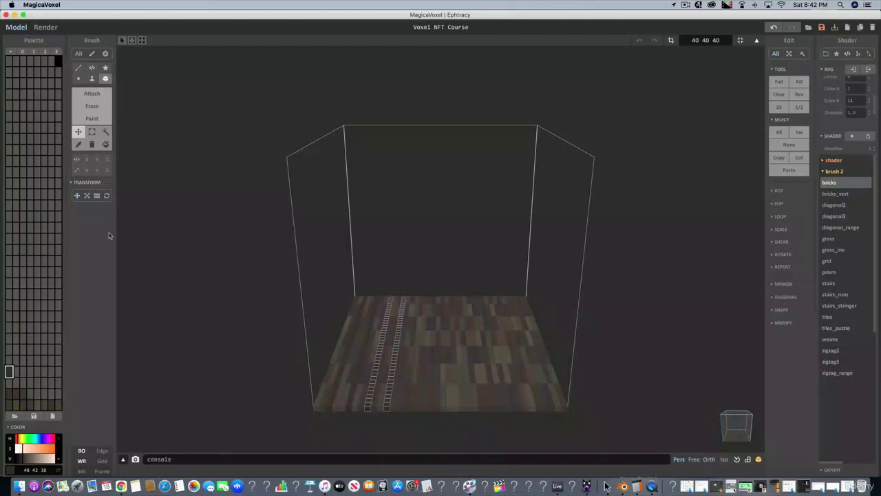
Step: Select all four dark strips by color, copy and paste them, and move the copy along the x axis to the middle of the floor
click(105, 131)
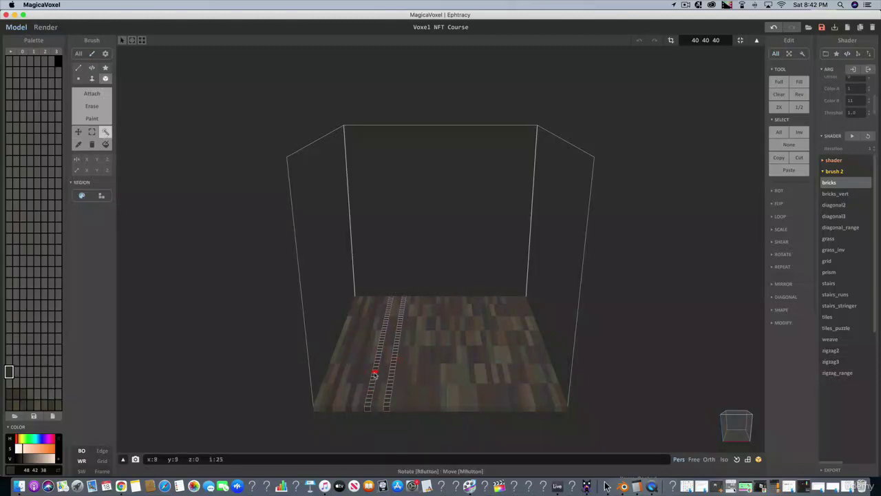
click(357, 372)
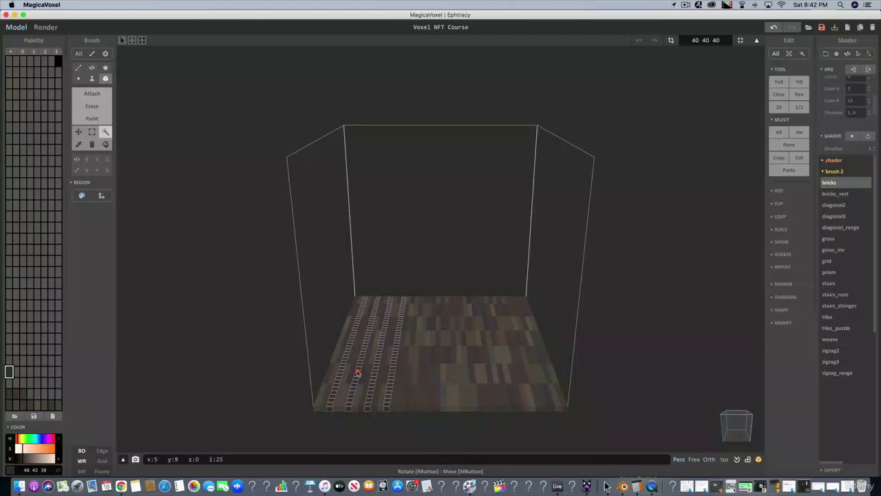
click(78, 131)
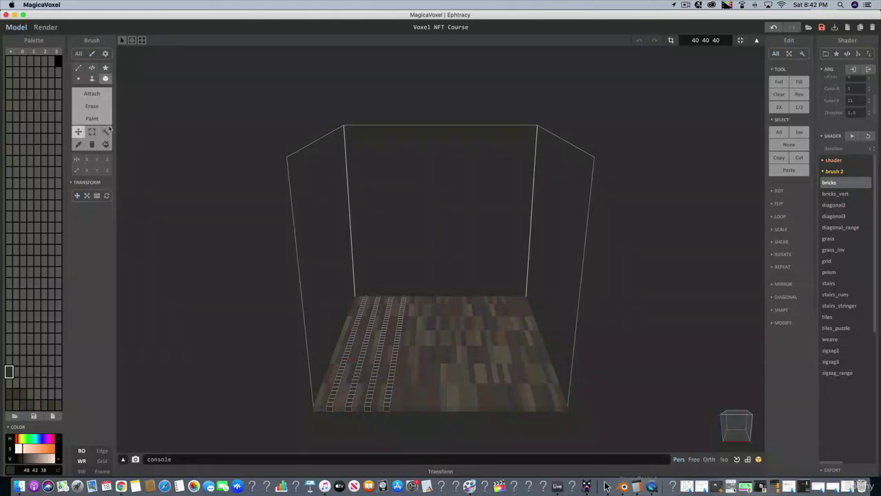
click(780, 158)
click(786, 170)
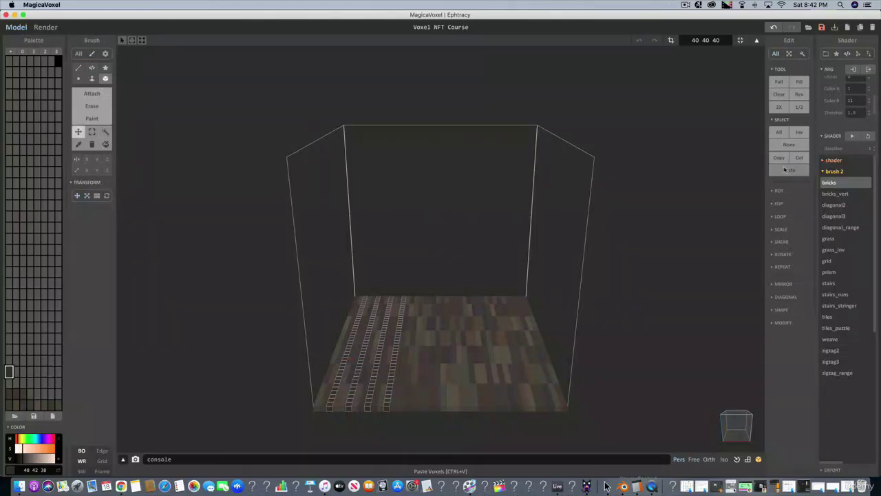
drag(332, 398, 406, 401)
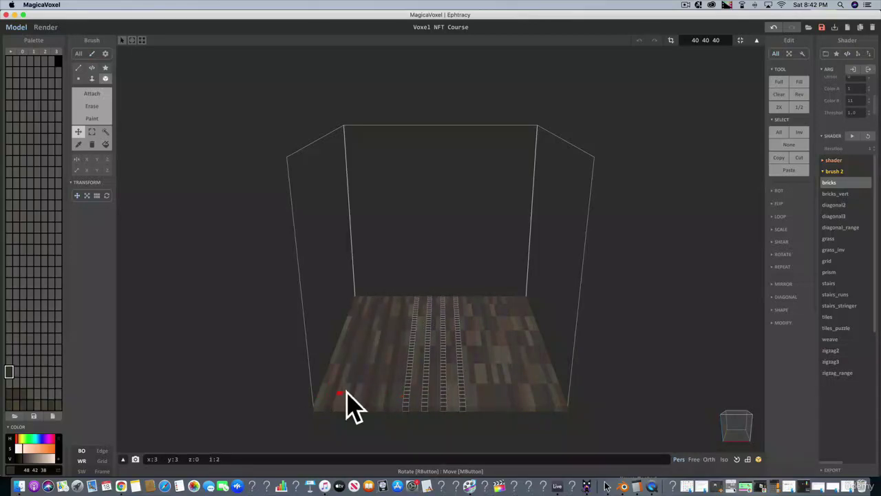
Step: Paste the four dark strips again and move this copy 25 voxels along the x axis
click(789, 170)
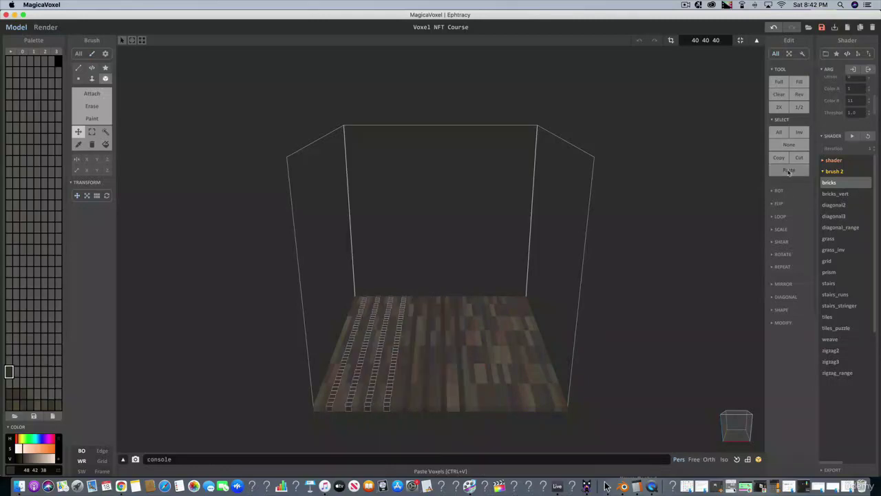
drag(336, 396, 487, 405)
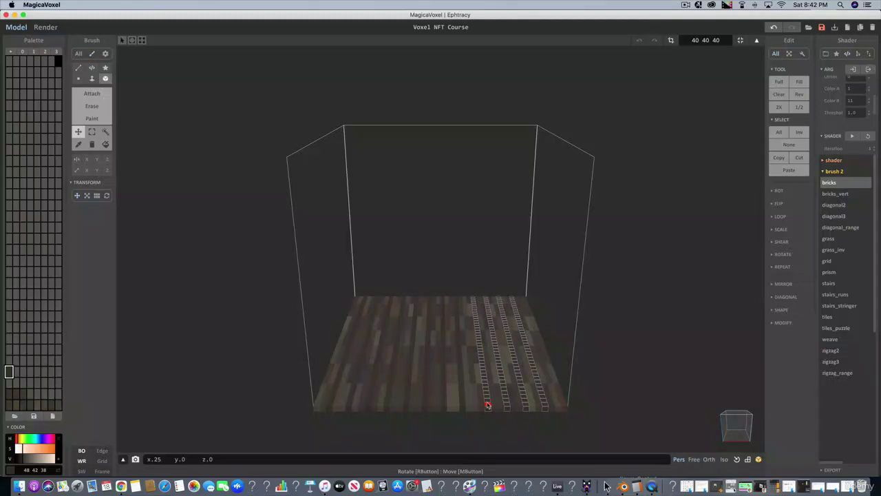
scroll(585, 399, down, 2)
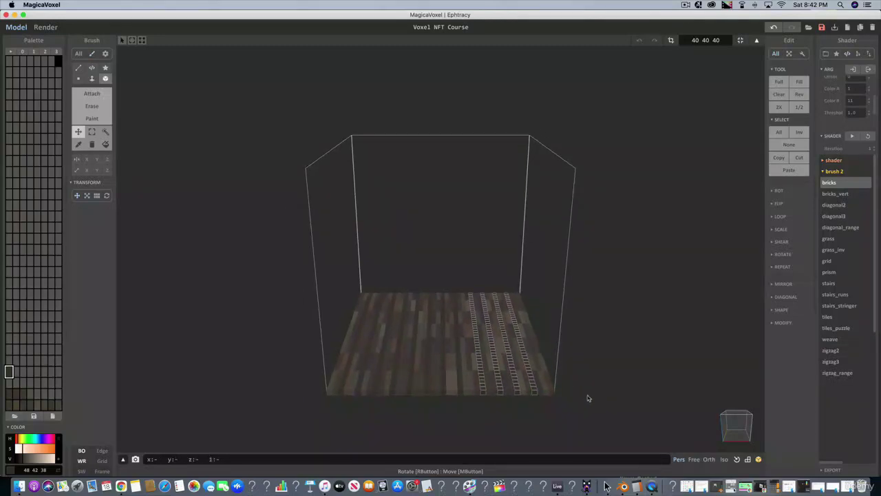
scroll(582, 420, up, 2)
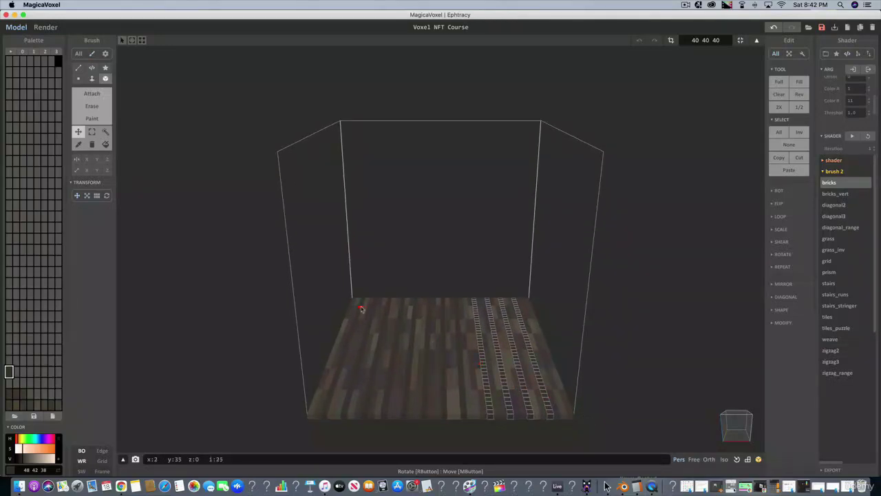
Step: Paint short dark crosswise seams between planks in the floor's middle with the Box brush in Paint mode, and clear the strip selection
click(92, 118)
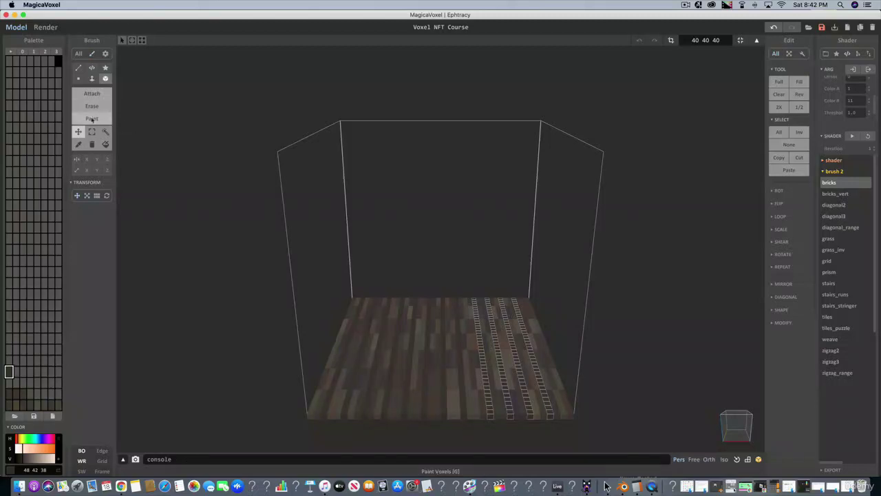
click(92, 119)
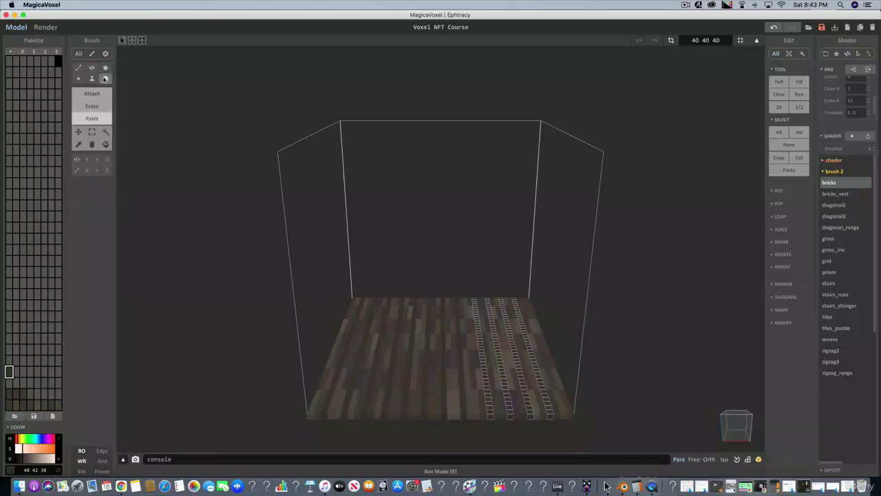
click(104, 78)
right_drag(318, 271, 338, 309)
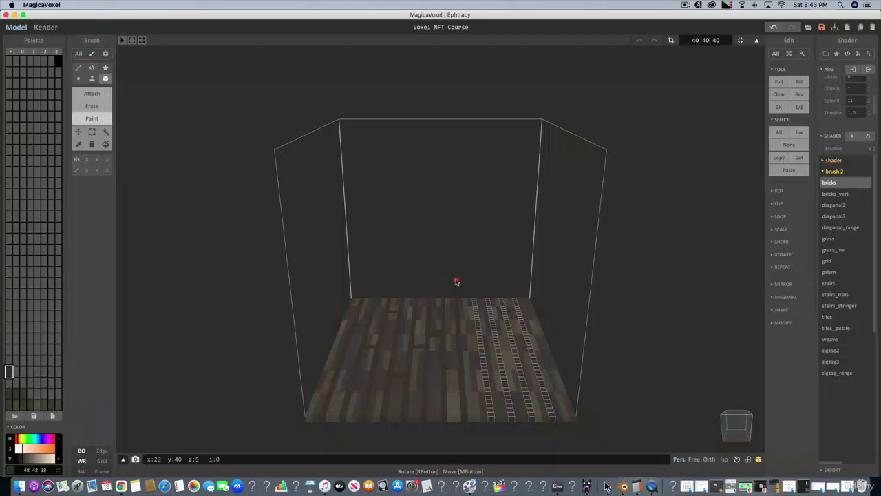
key(super+z)
drag(431, 329, 441, 330)
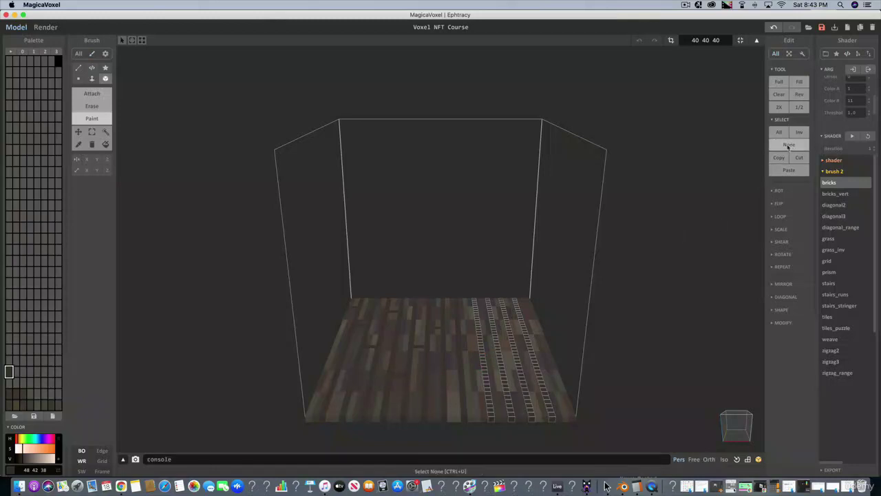
click(789, 146)
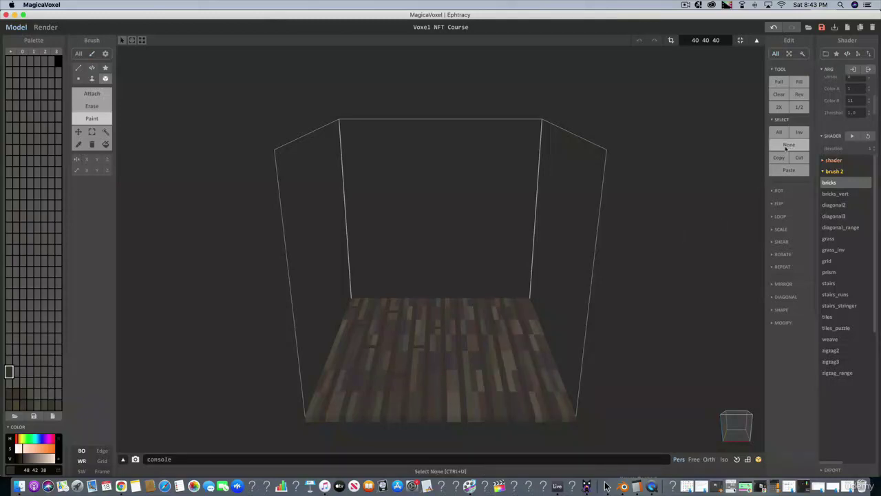